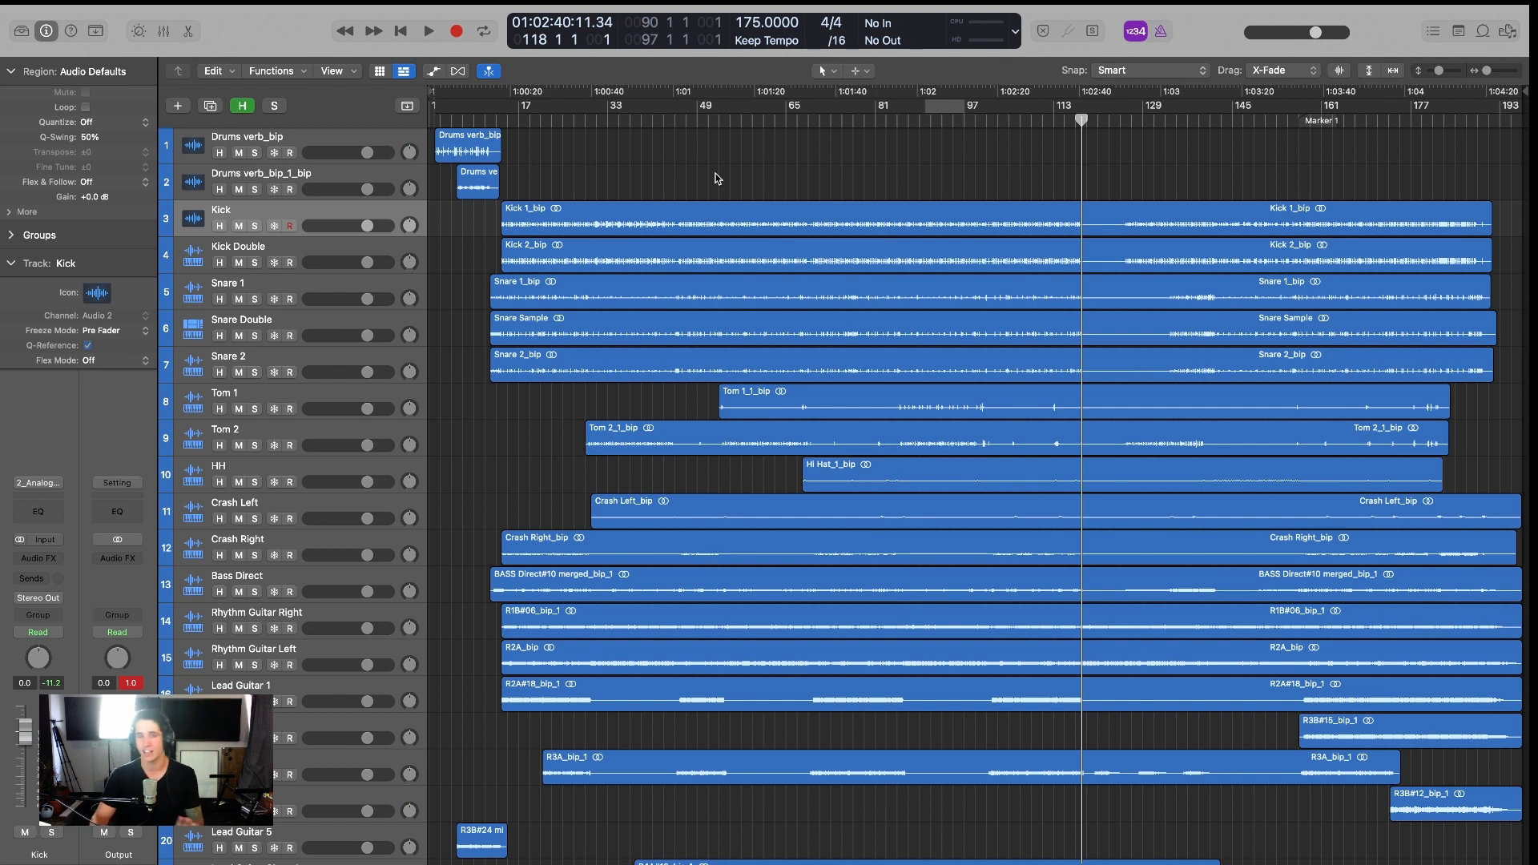
# Position the playhead at bar 121 and split the Kick 1_bip region on the Kick track there.
pyautogui.click(356, 211)
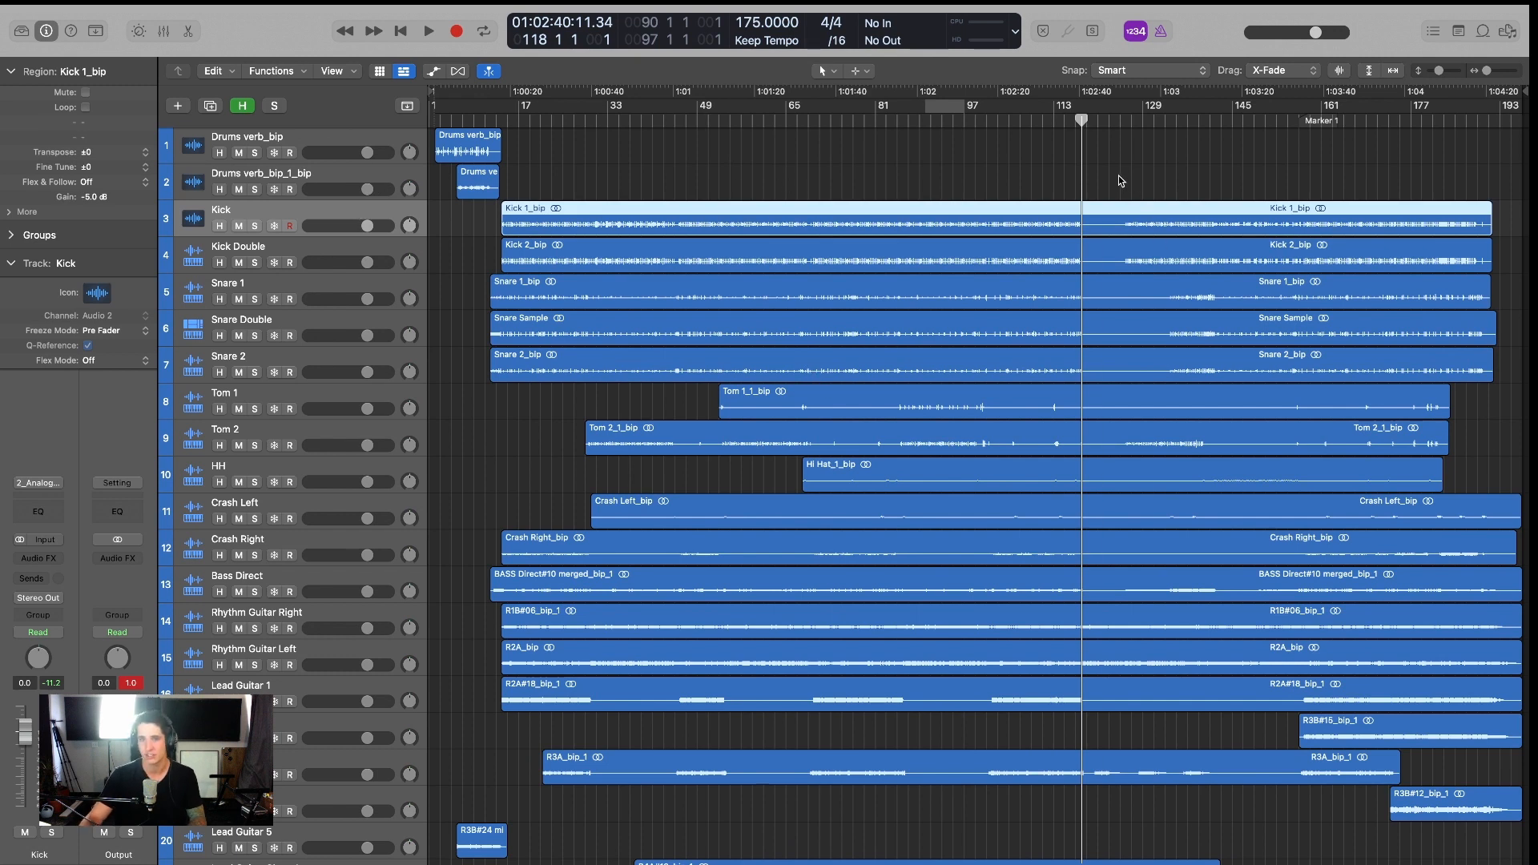
pyautogui.click(1141, 216)
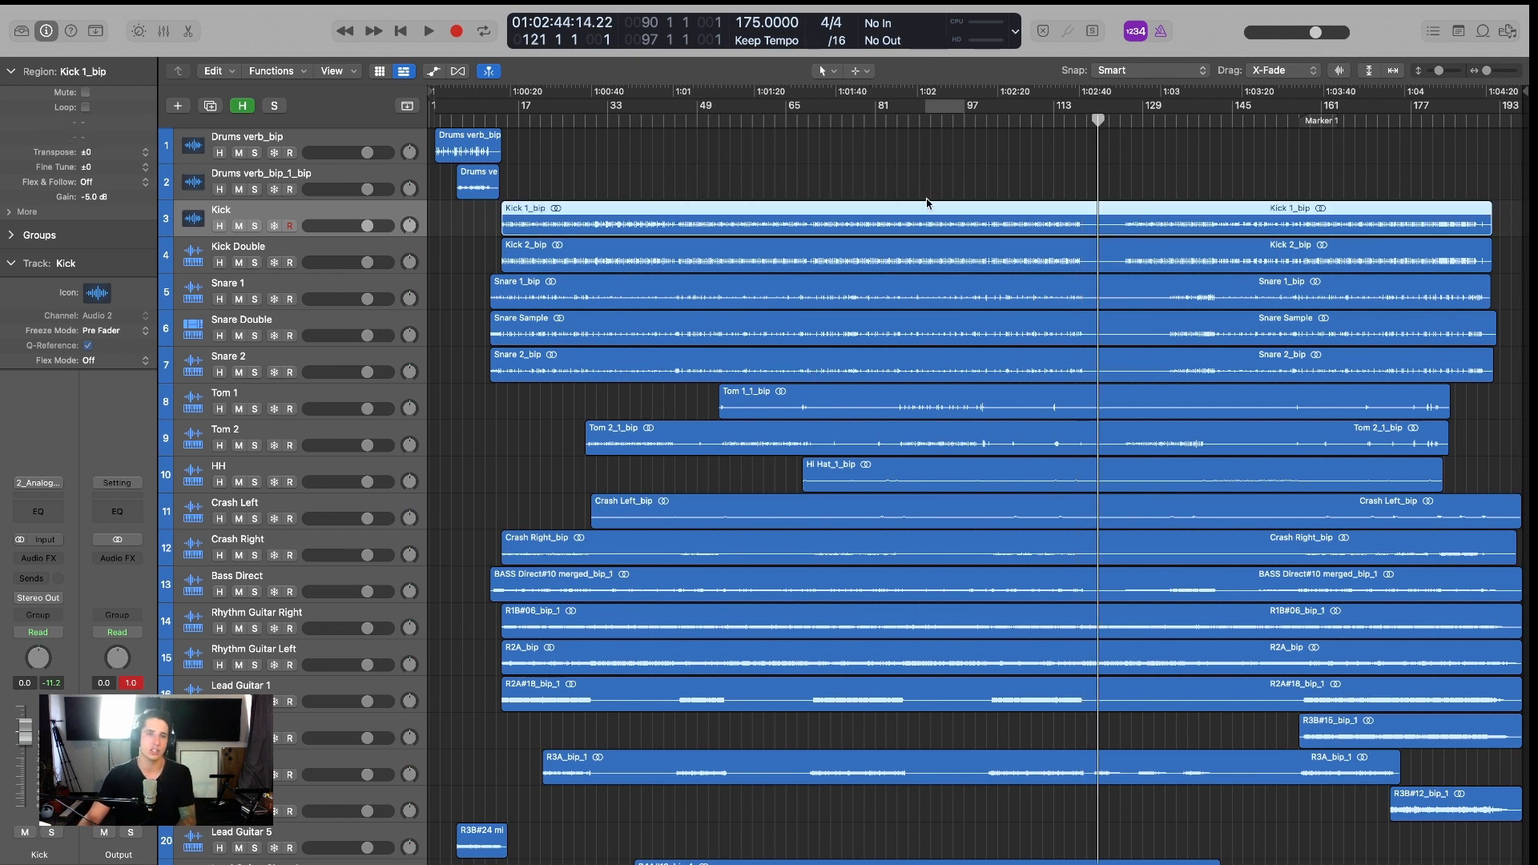
pyautogui.press('Return')
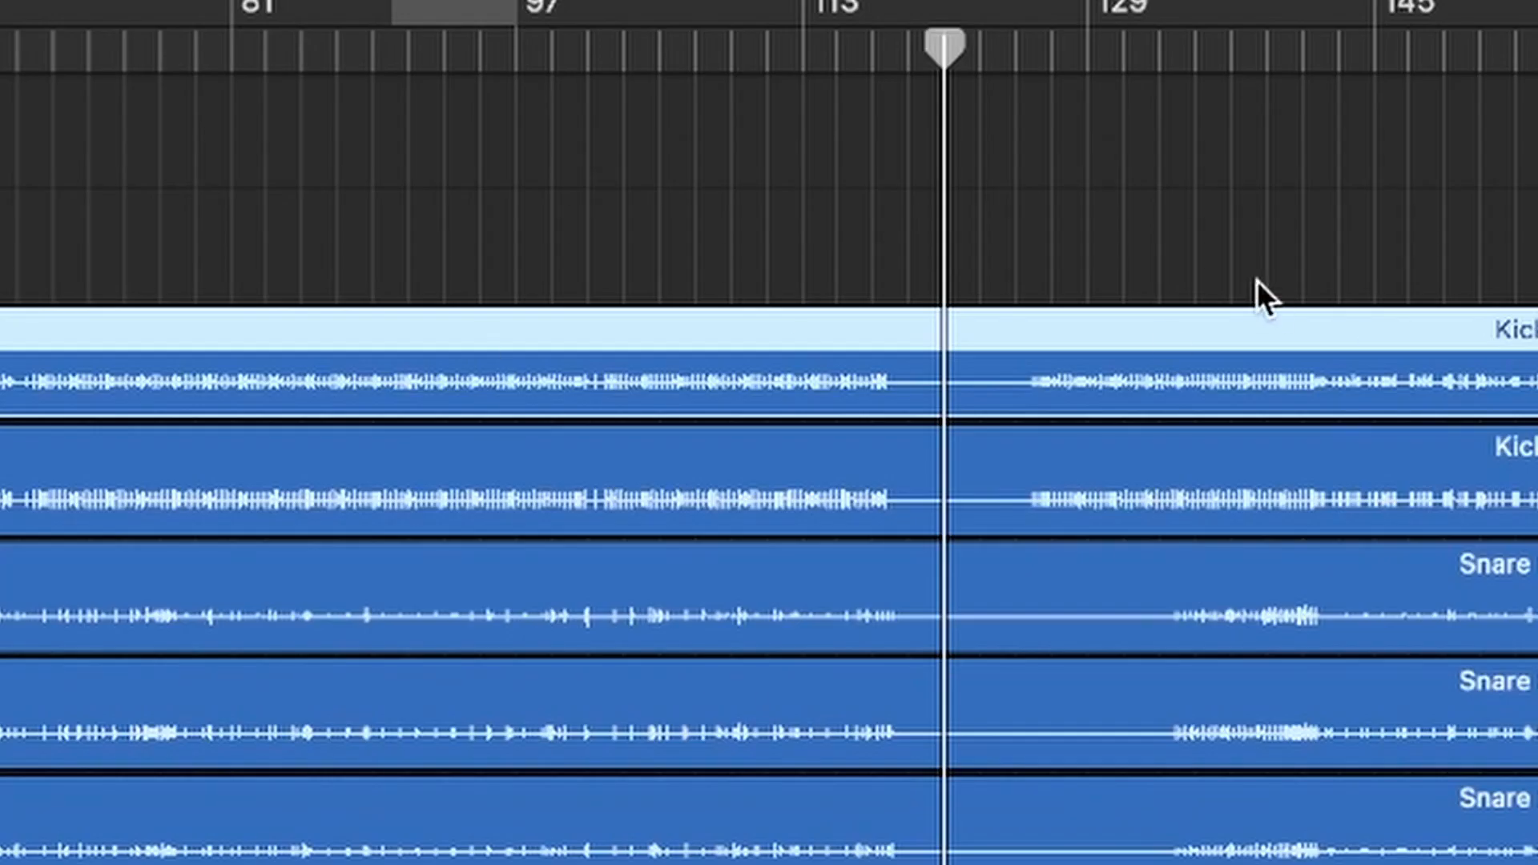
pyautogui.click(1079, 326)
pyautogui.click(1075, 268)
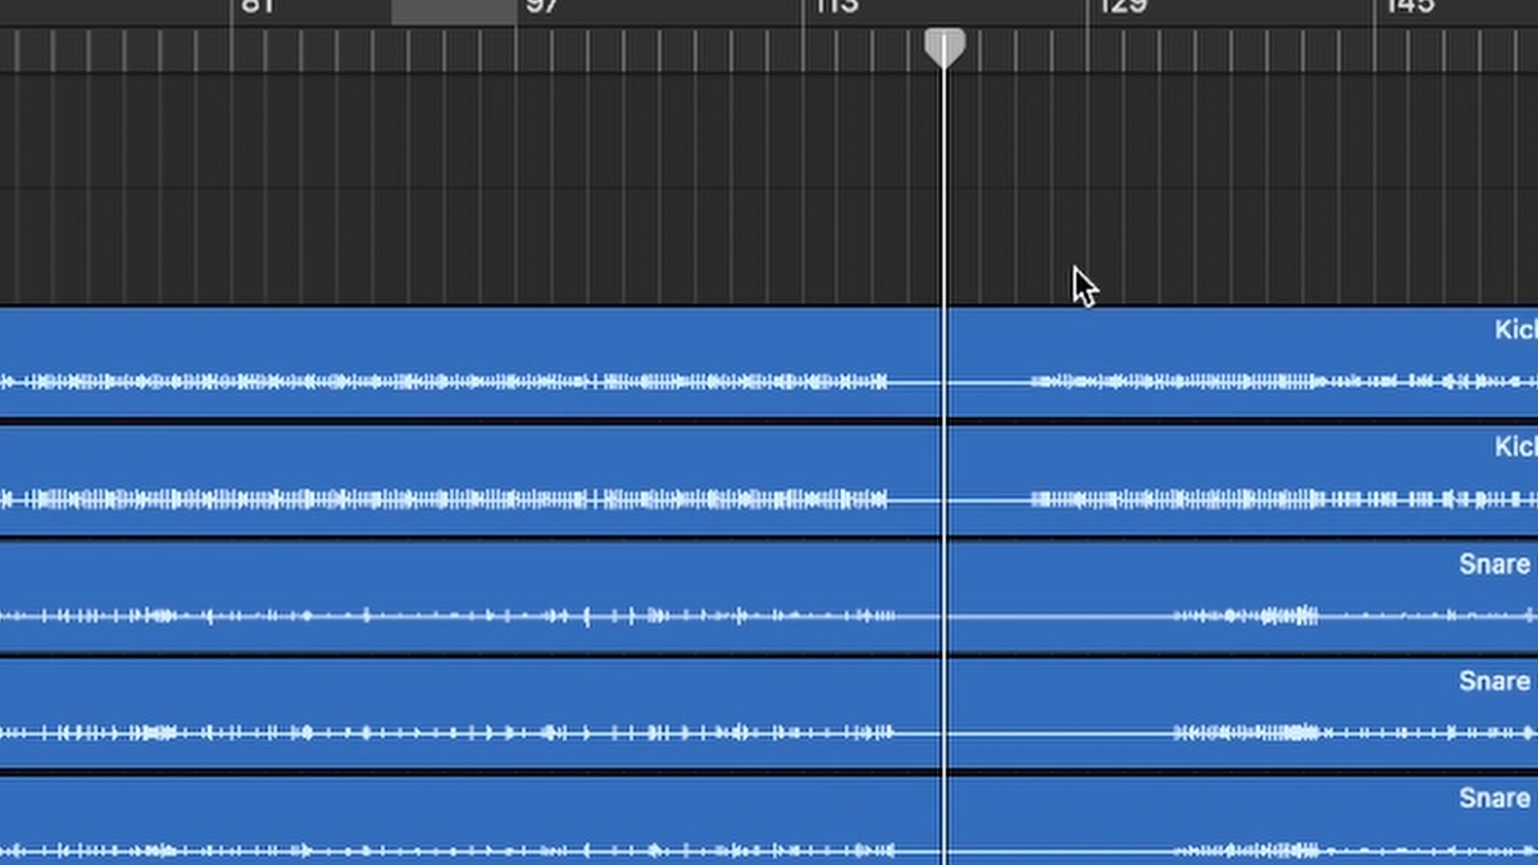
pyautogui.click(1063, 373)
pyautogui.press('super+t')
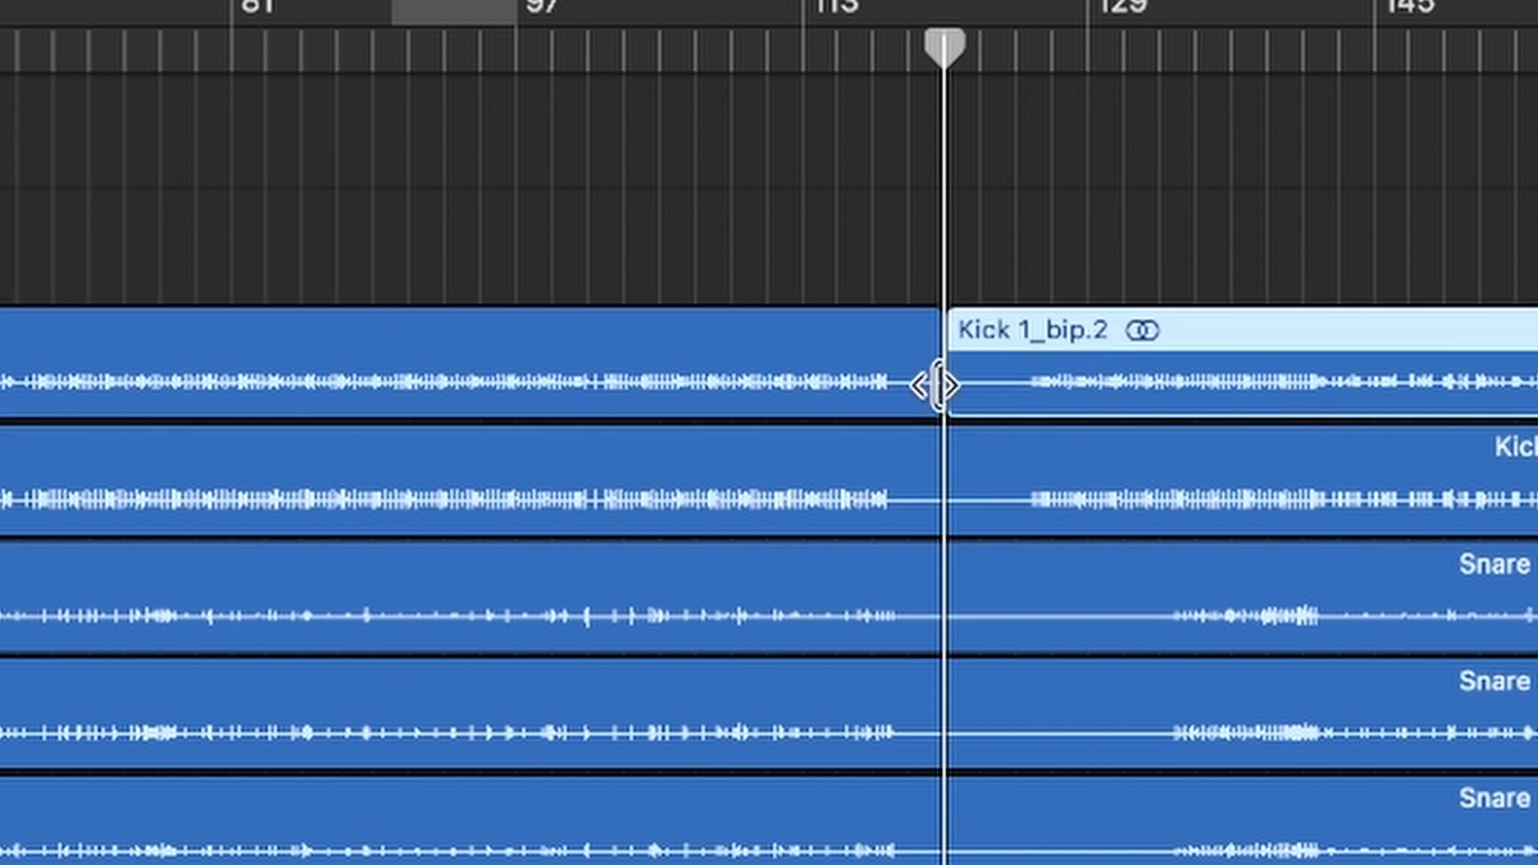
# Select both parts of the split Kick region together and clear the selection.
pyautogui.click(791, 387)
pyautogui.click(1101, 365)
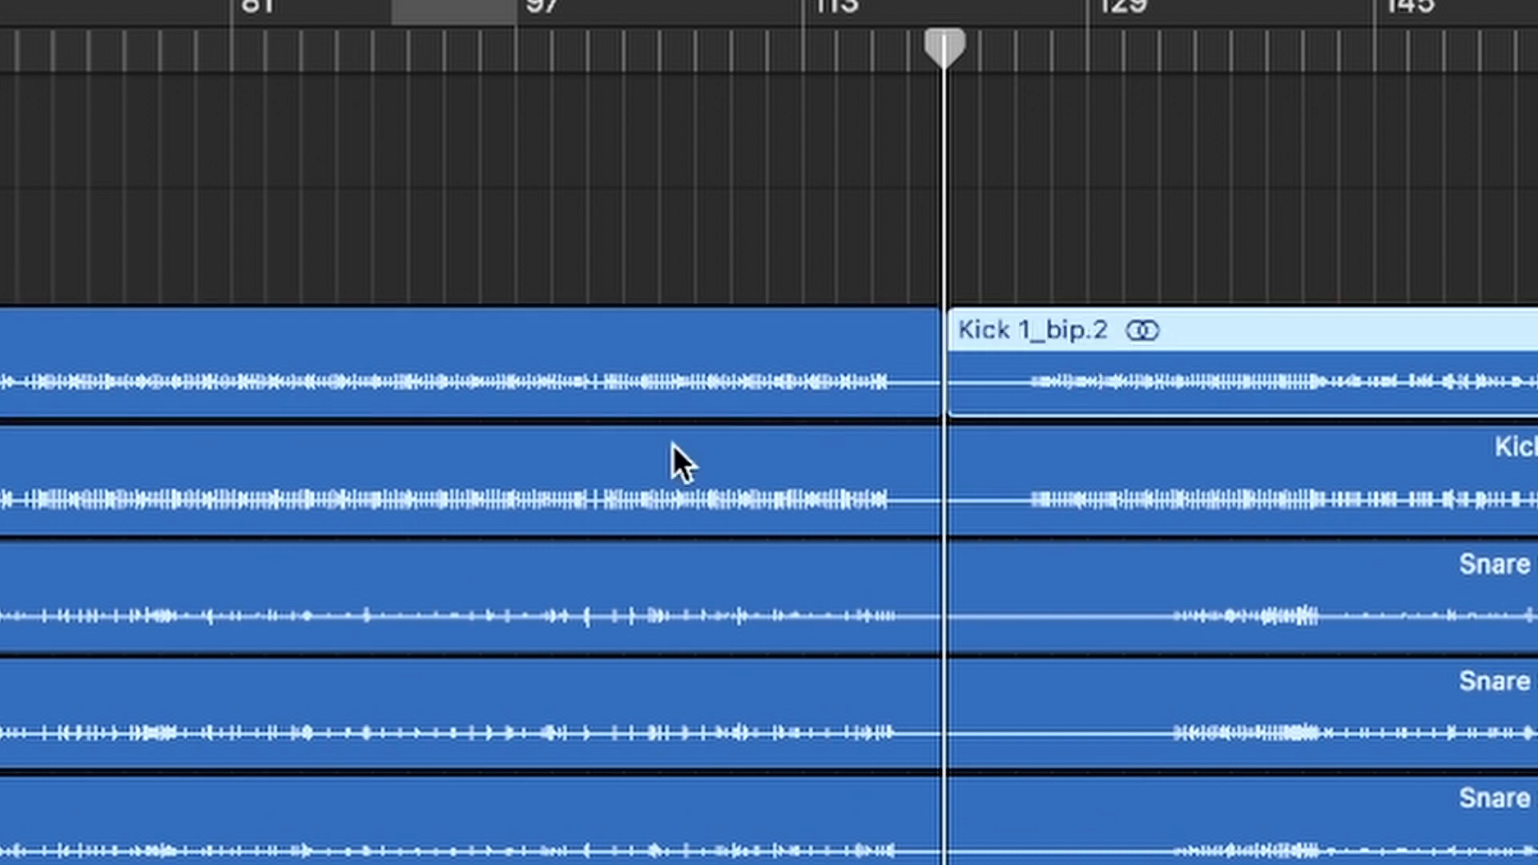
pyautogui.hotkey('shift', 'Left')
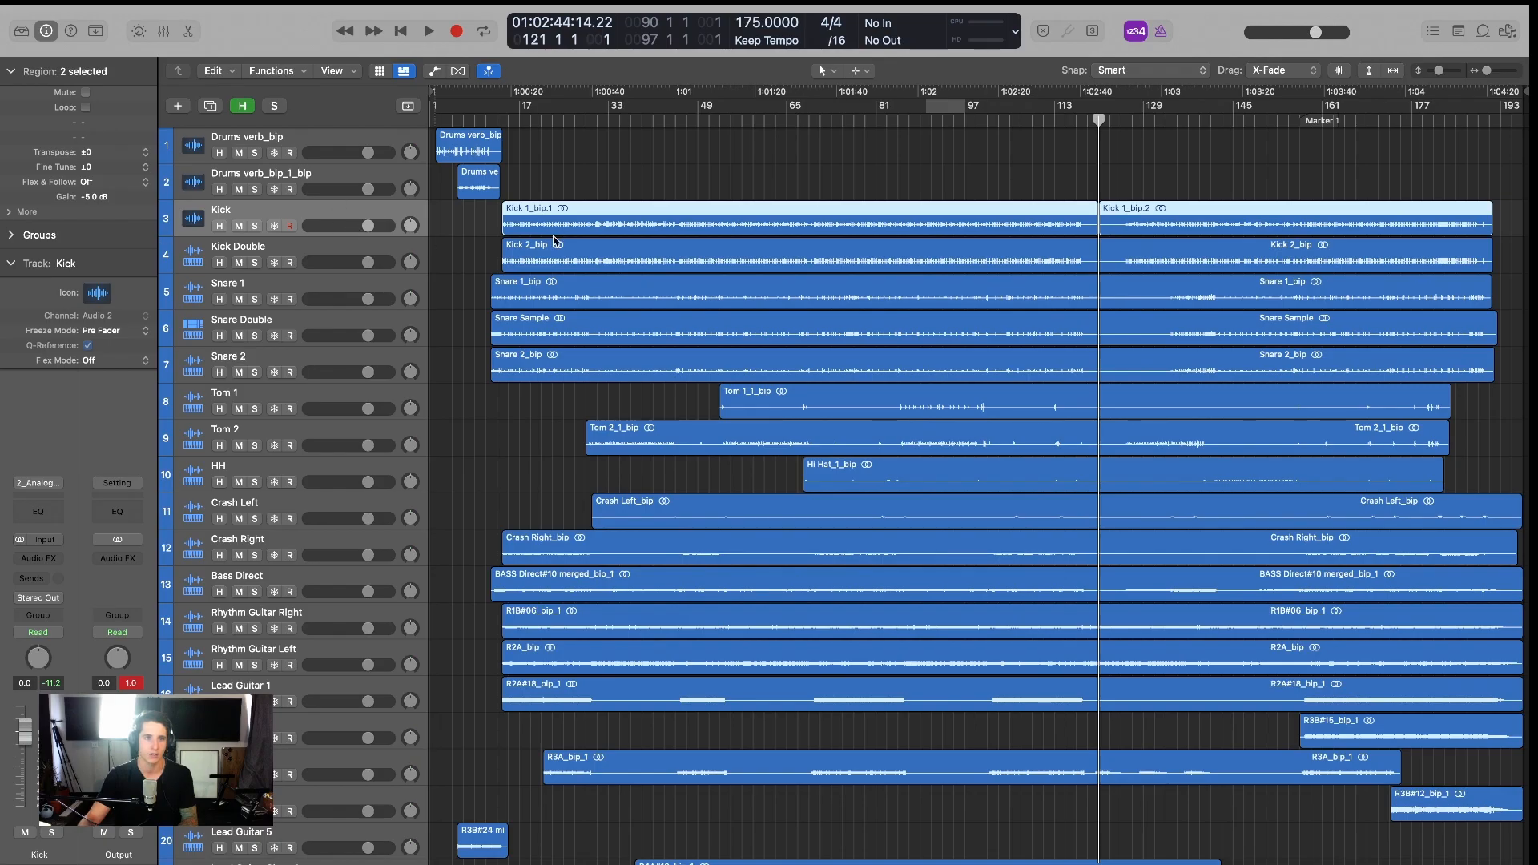
pyautogui.click(490, 227)
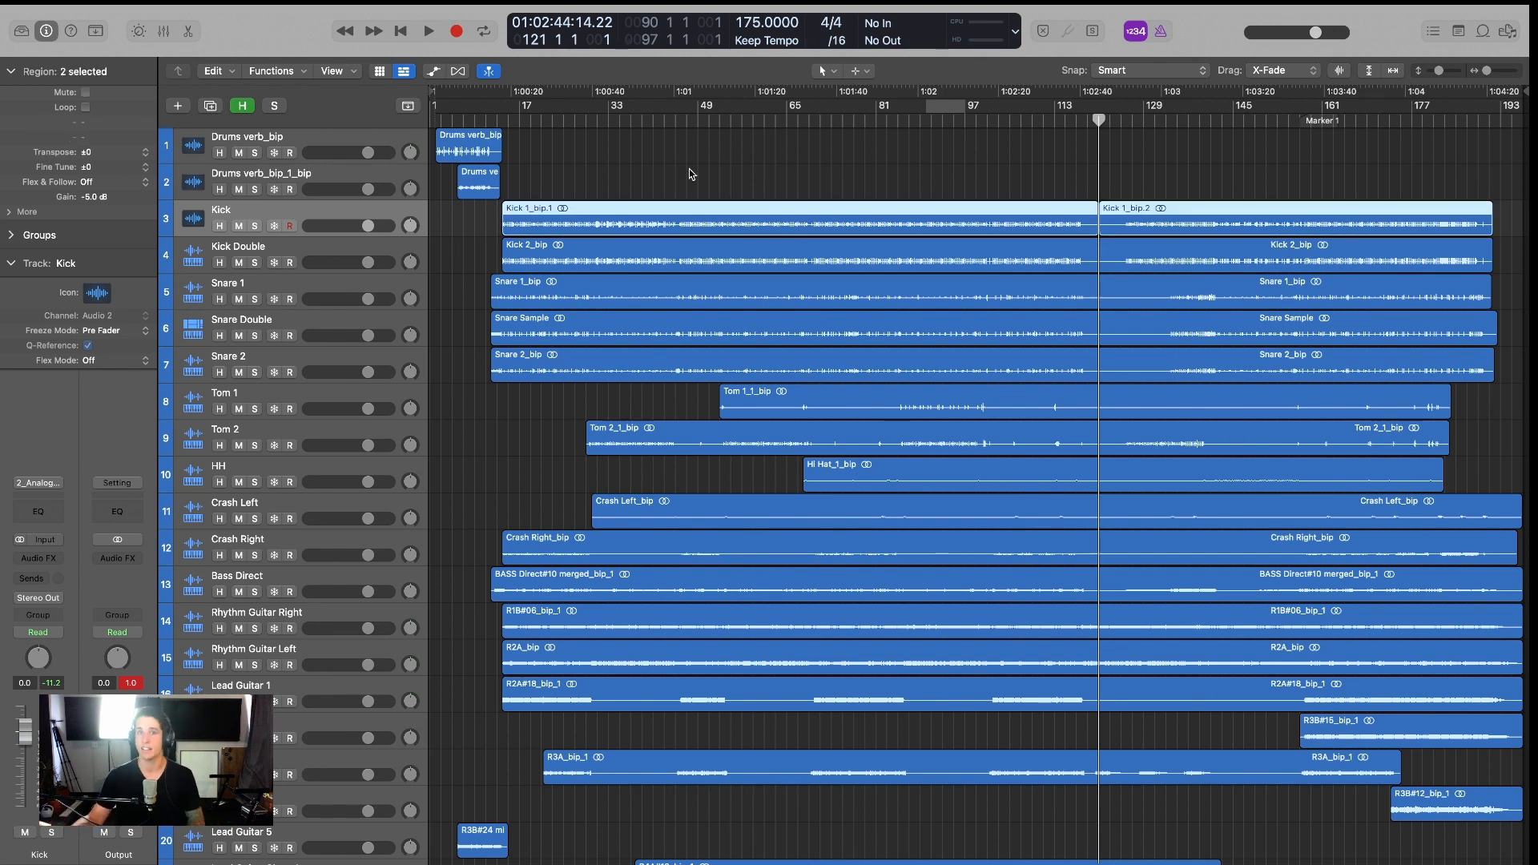
pyautogui.click(689, 174)
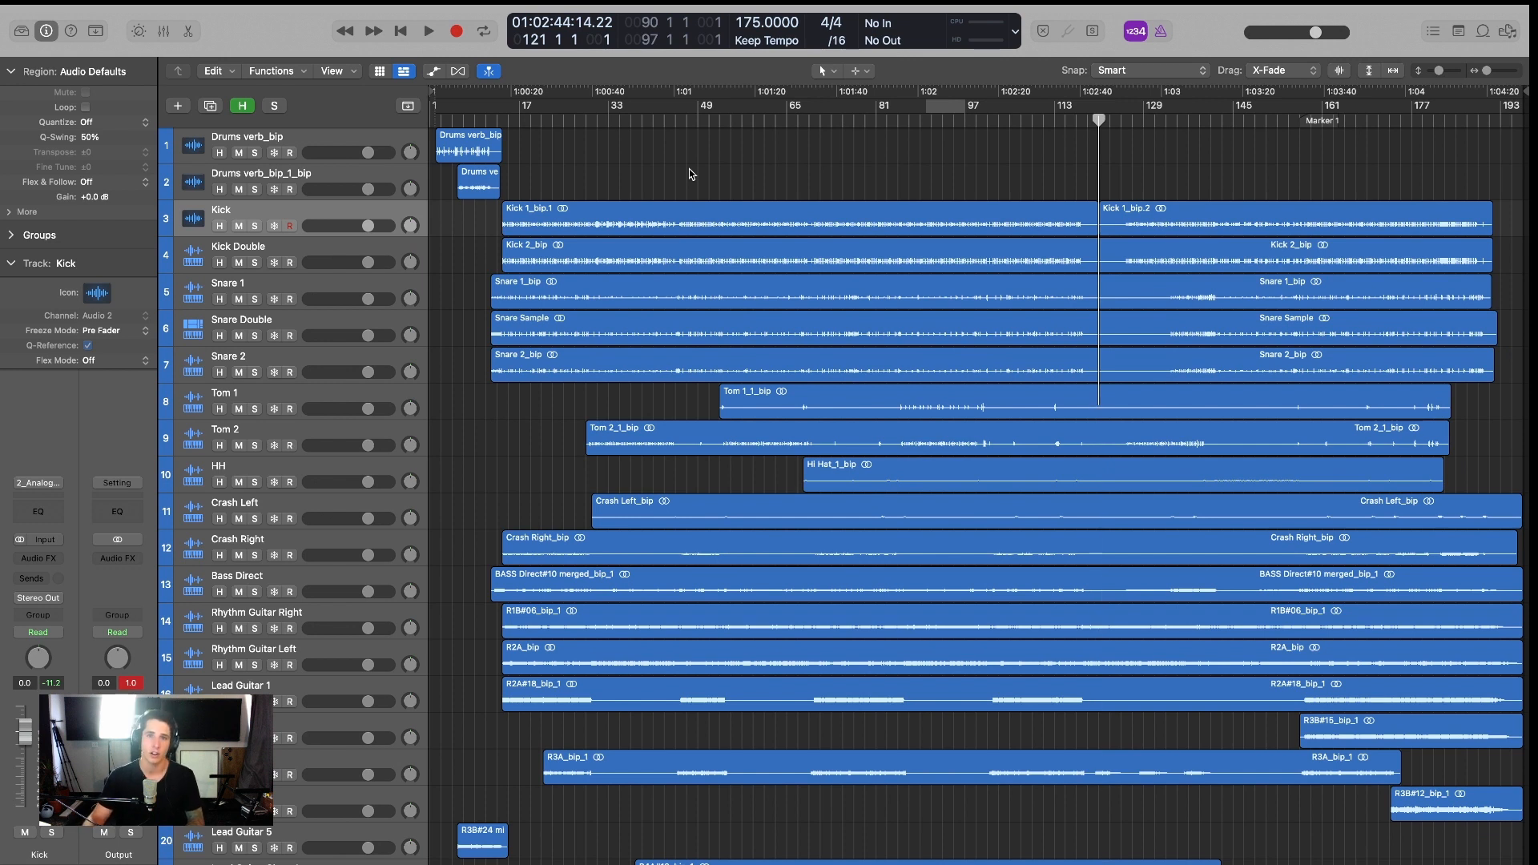
# Toggle the Mixer and leave it showing below the tracks area.
pyautogui.press('x')
pyautogui.press('x')
pyautogui.press('x')
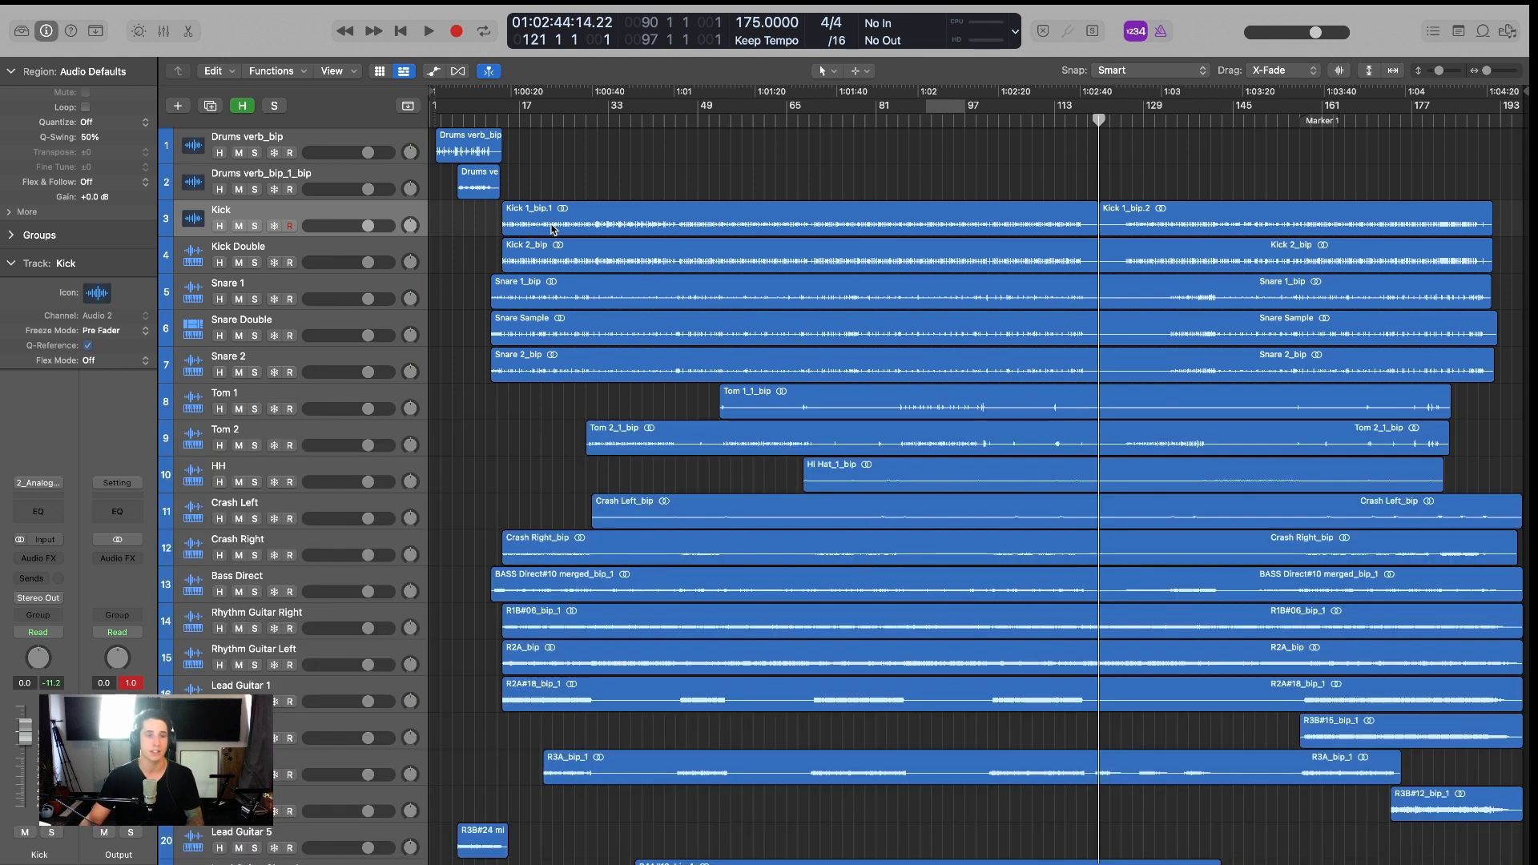
pyautogui.moveTo(122, 17)
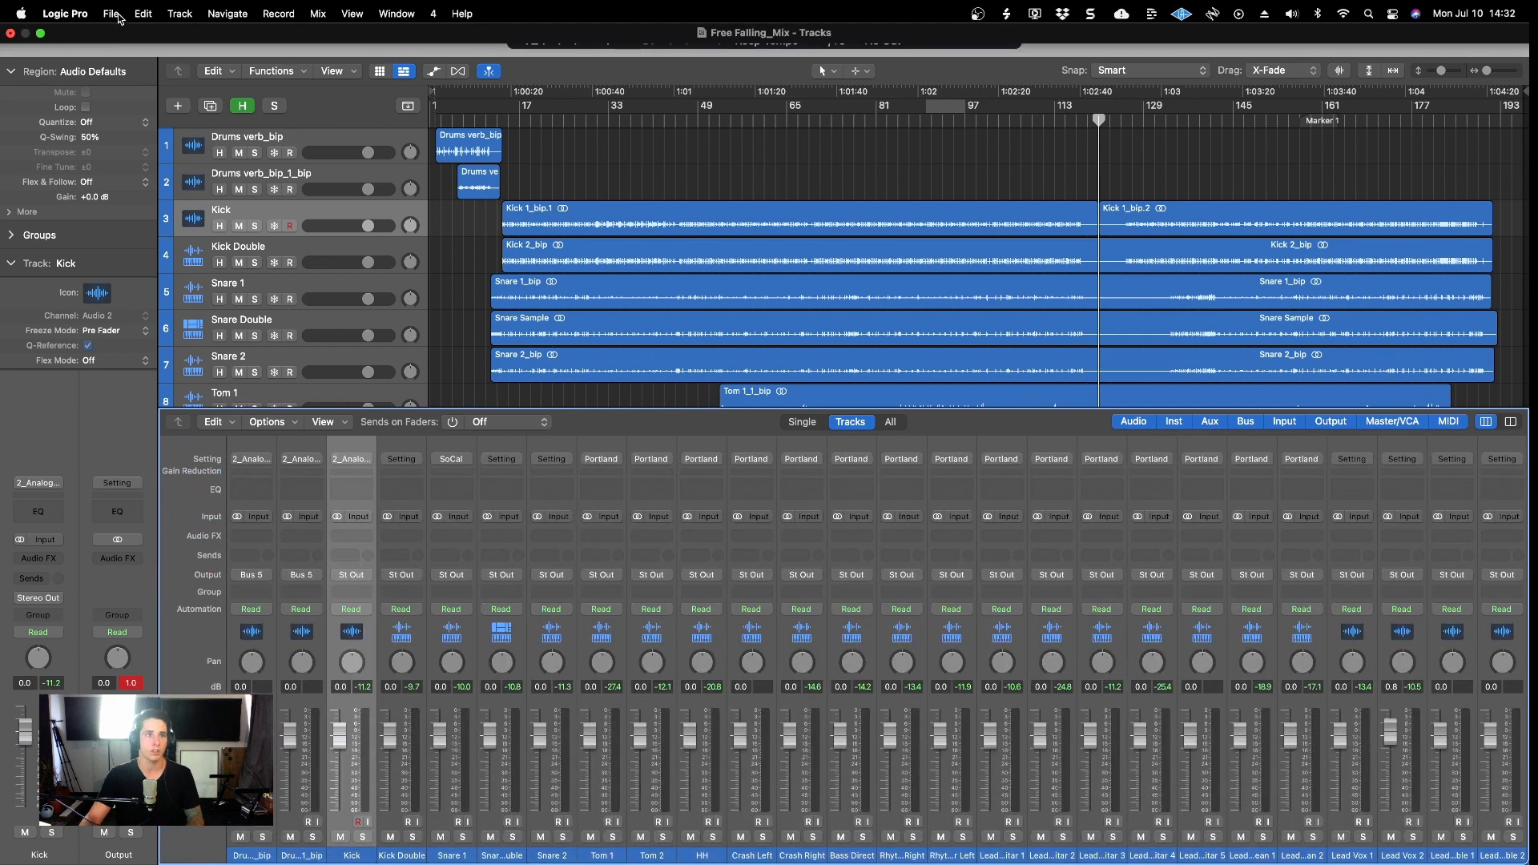
pyautogui.click(353, 14)
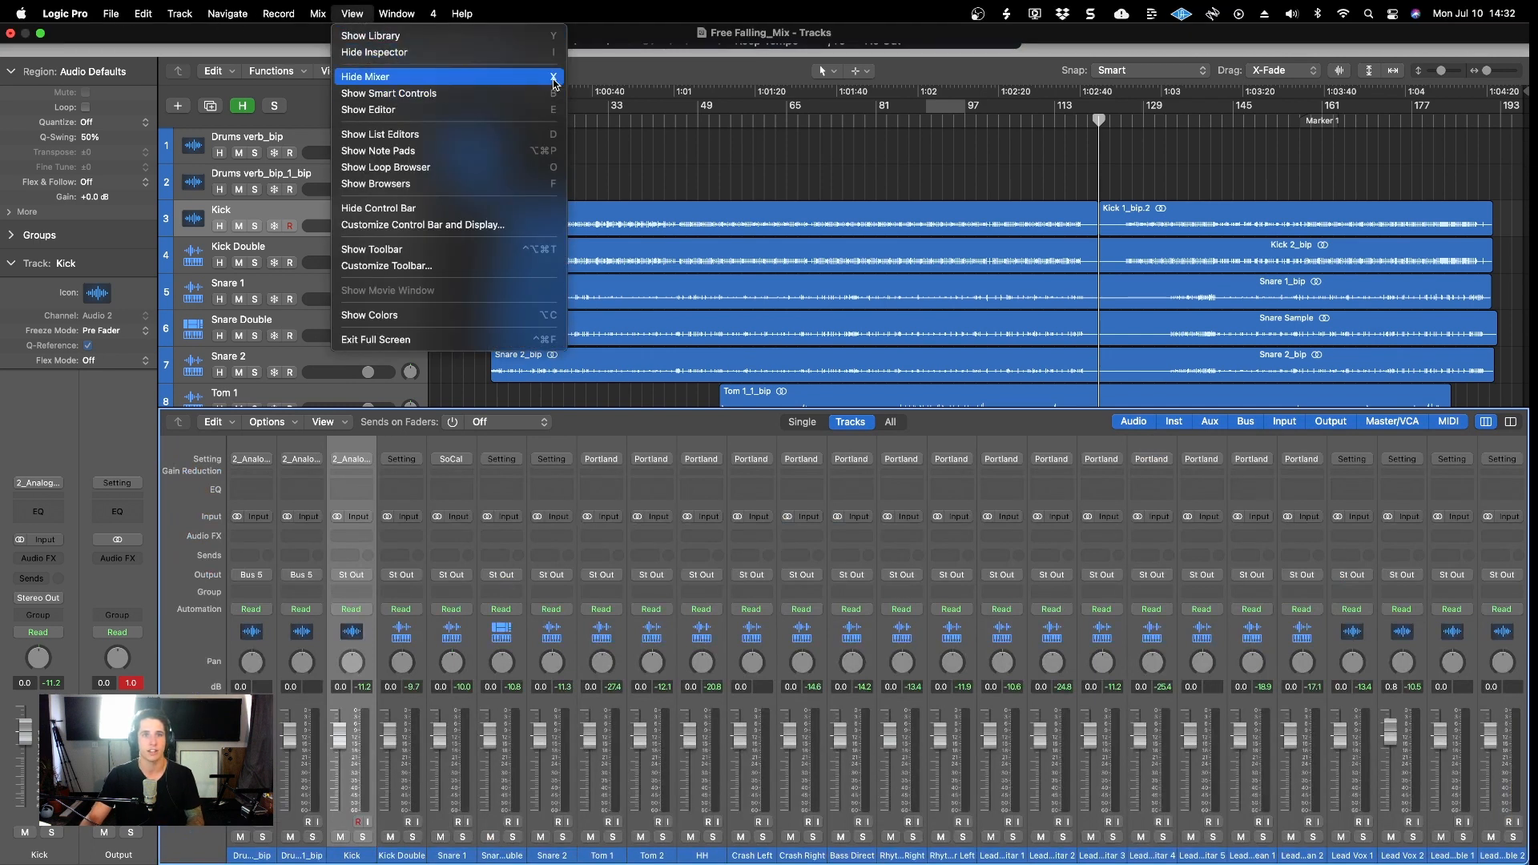
pyautogui.click(676, 170)
pyautogui.press('x')
pyautogui.press('x')
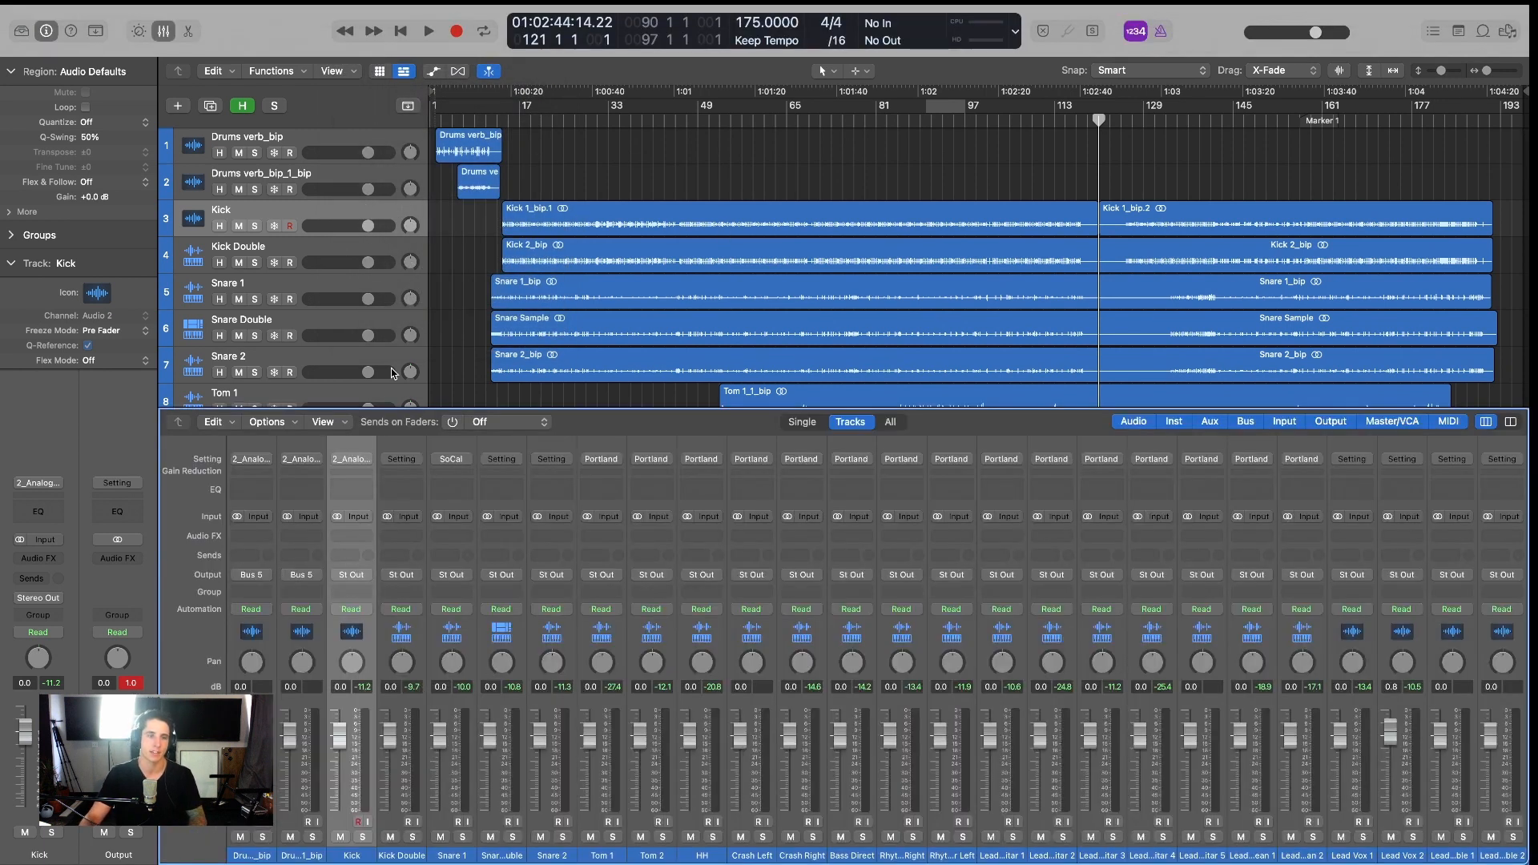
# Insert a Channel EQ on the Kick channel strip and close the plug-in window.
pyautogui.click(669, 225)
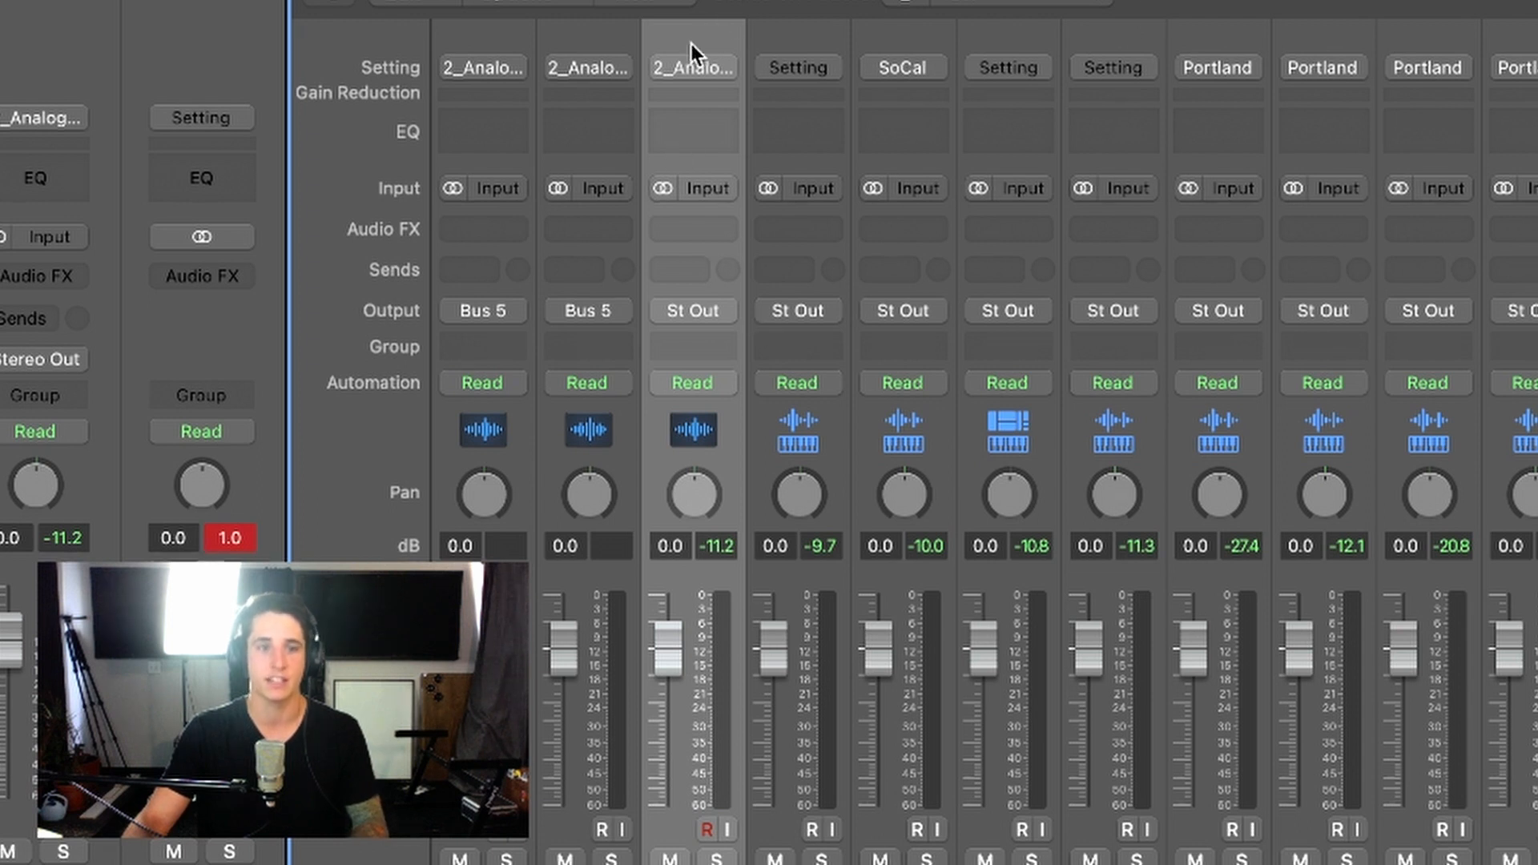
pyautogui.click(686, 233)
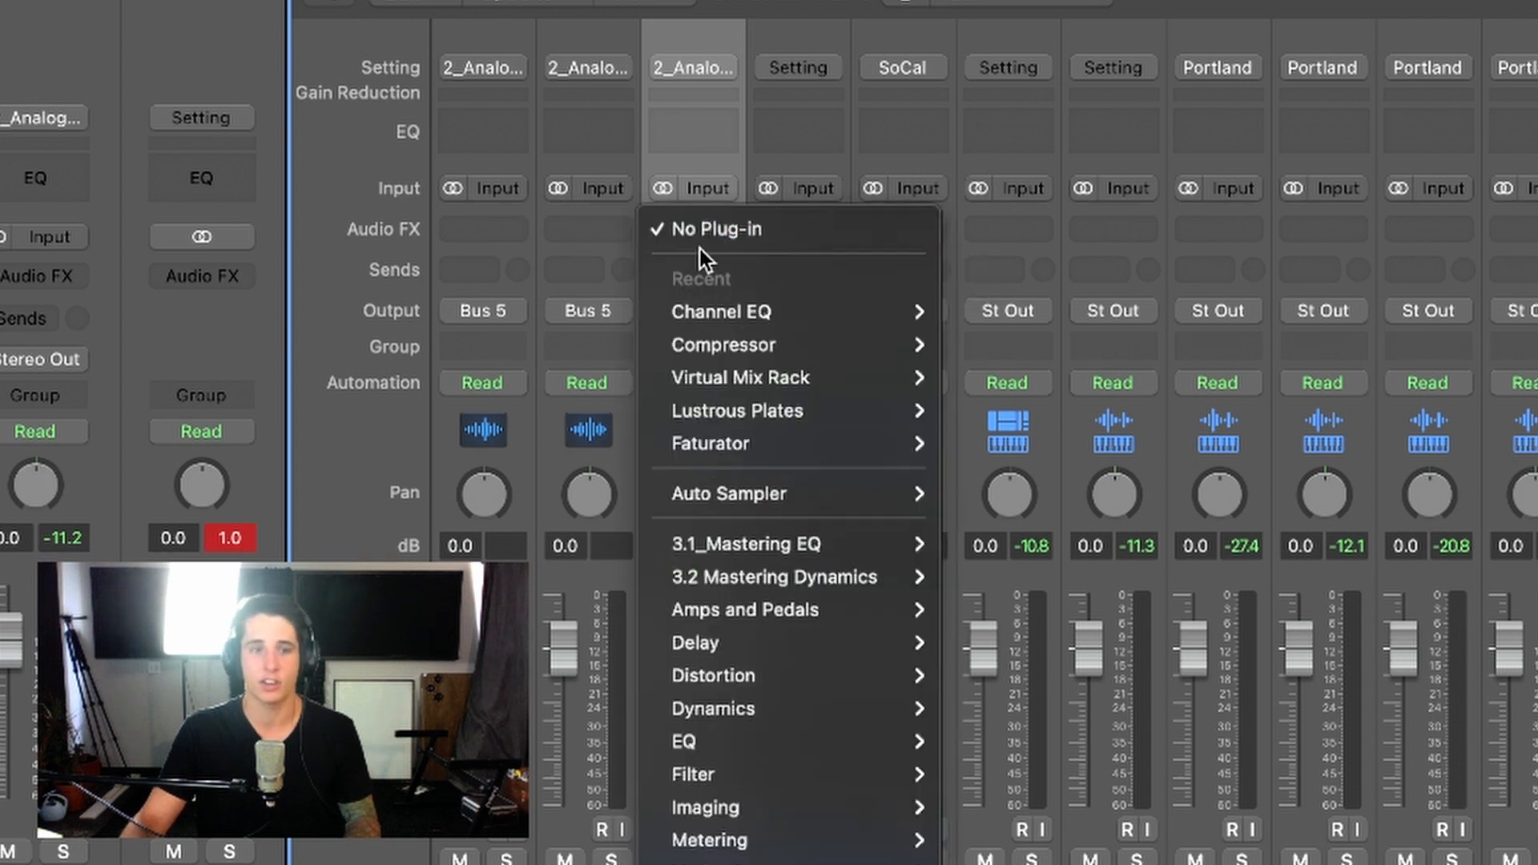
pyautogui.moveTo(771, 315)
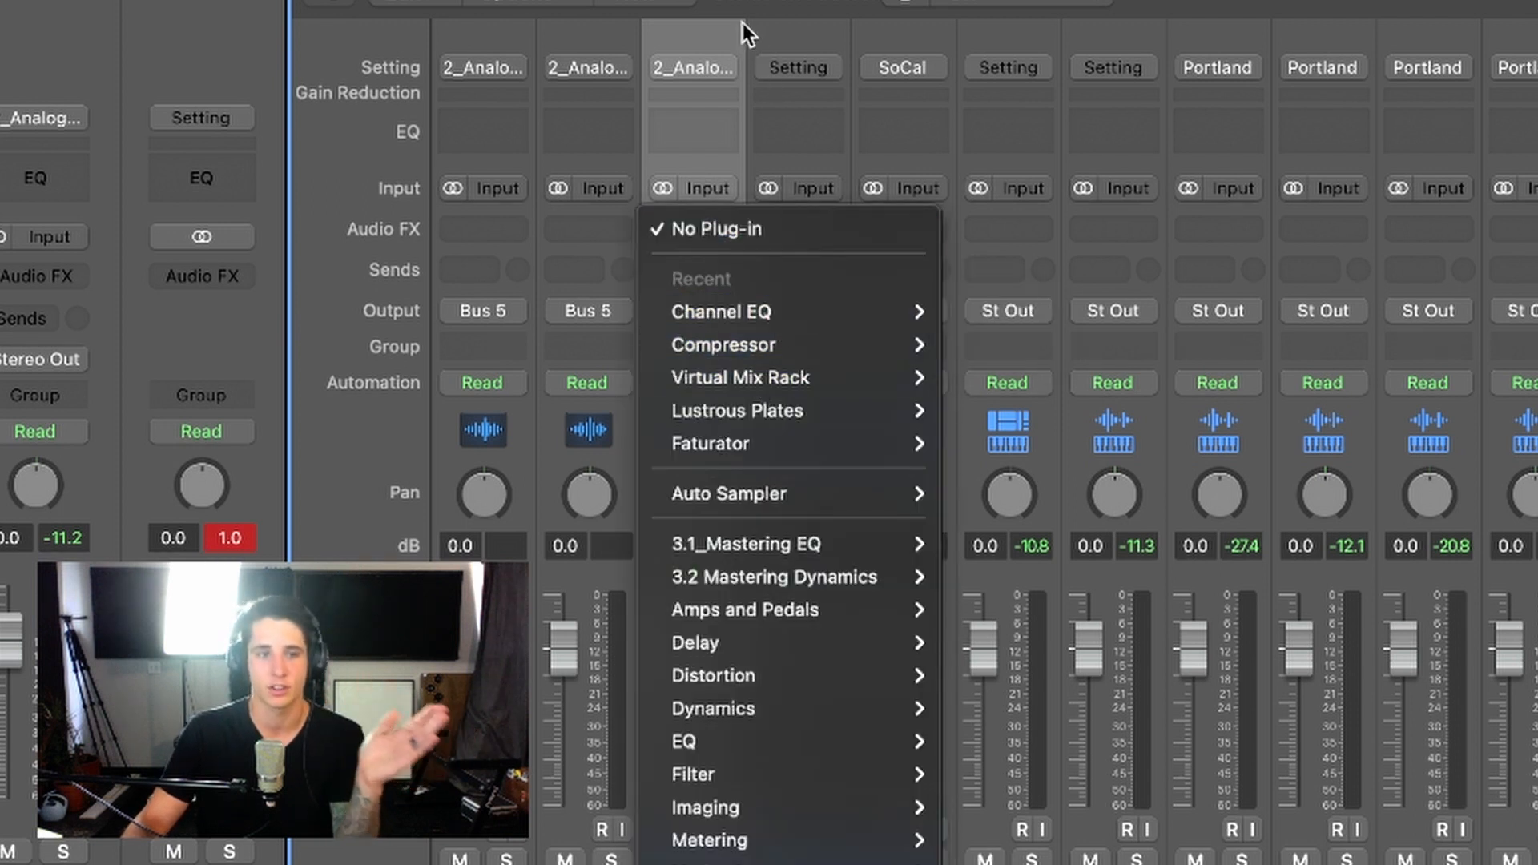
pyautogui.click(981, 311)
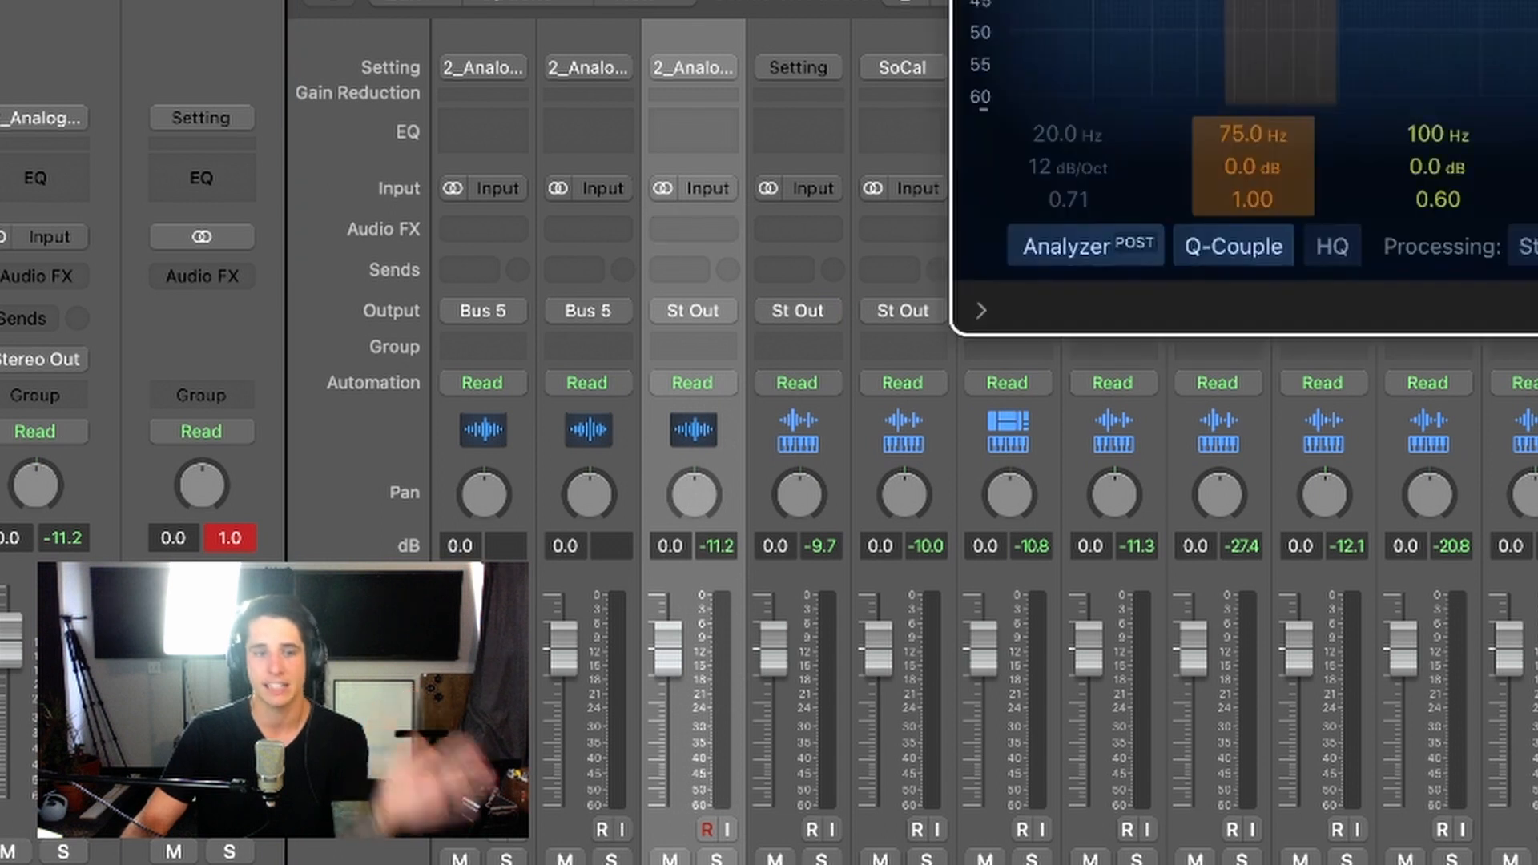
pyautogui.click(721, 210)
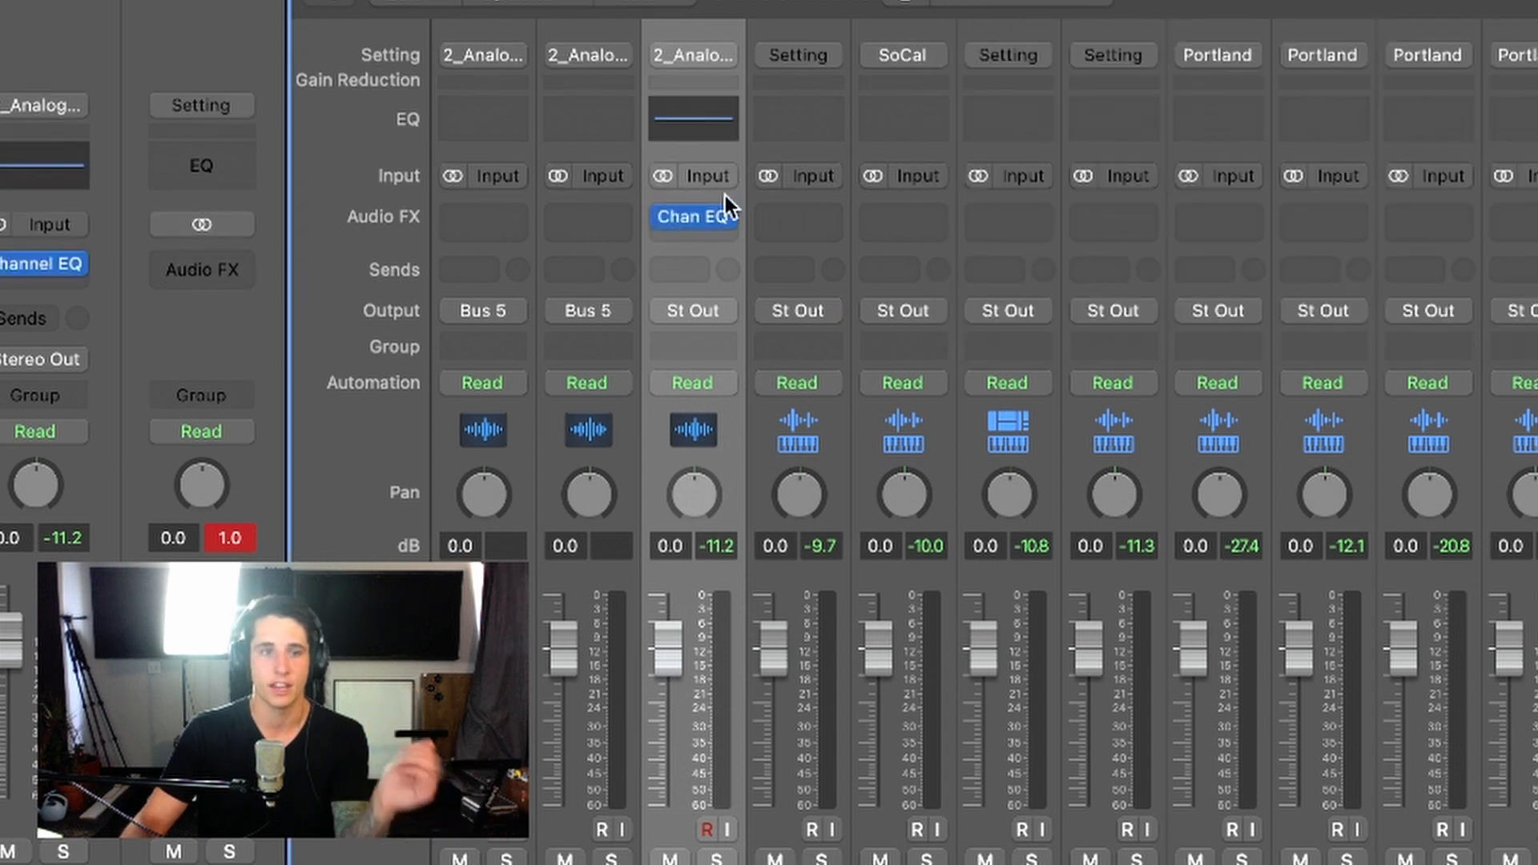
# Add a Compressor below the Channel EQ on the Kick channel strip and close its window.
pyautogui.click(697, 234)
pyautogui.moveTo(777, 350)
pyautogui.click(1013, 358)
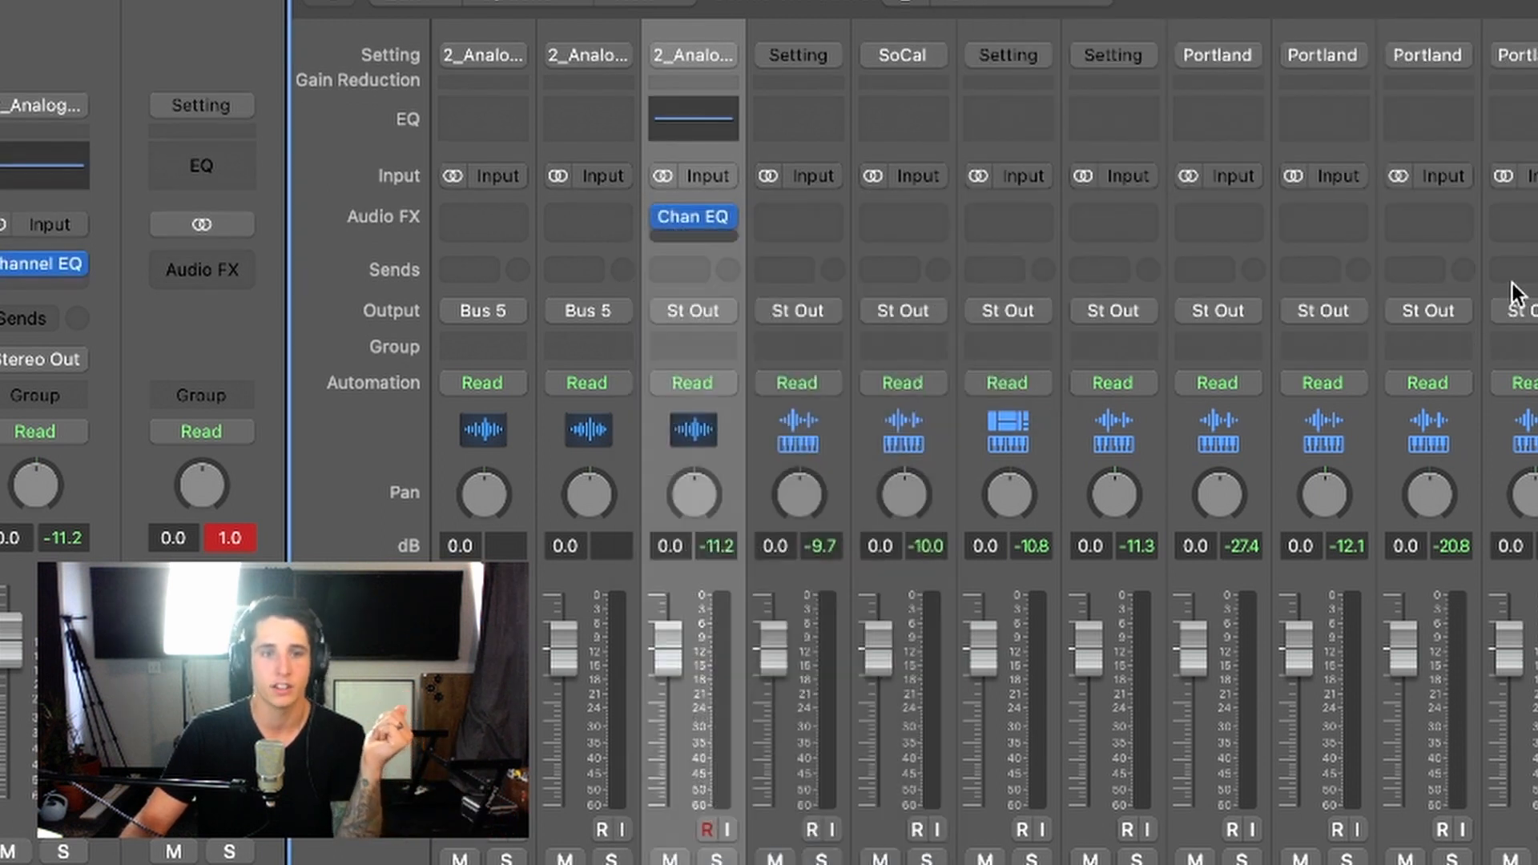
pyautogui.press('super+w')
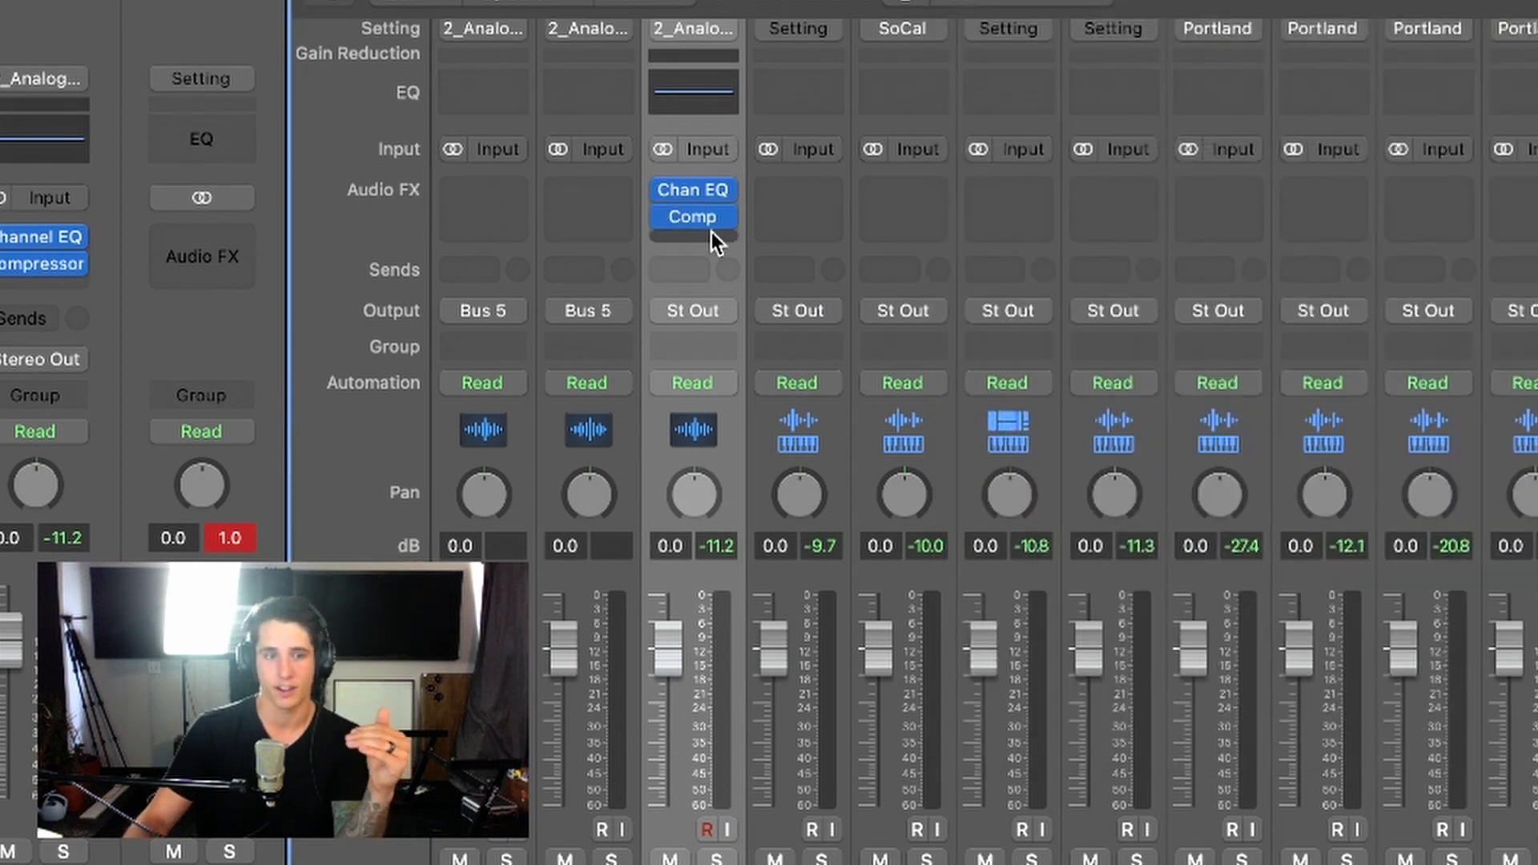
# Solo the Kick channel and play it back with its pan set fully left to -64.
pyautogui.moveTo(689, 488); pyautogui.dragTo(689, 482)
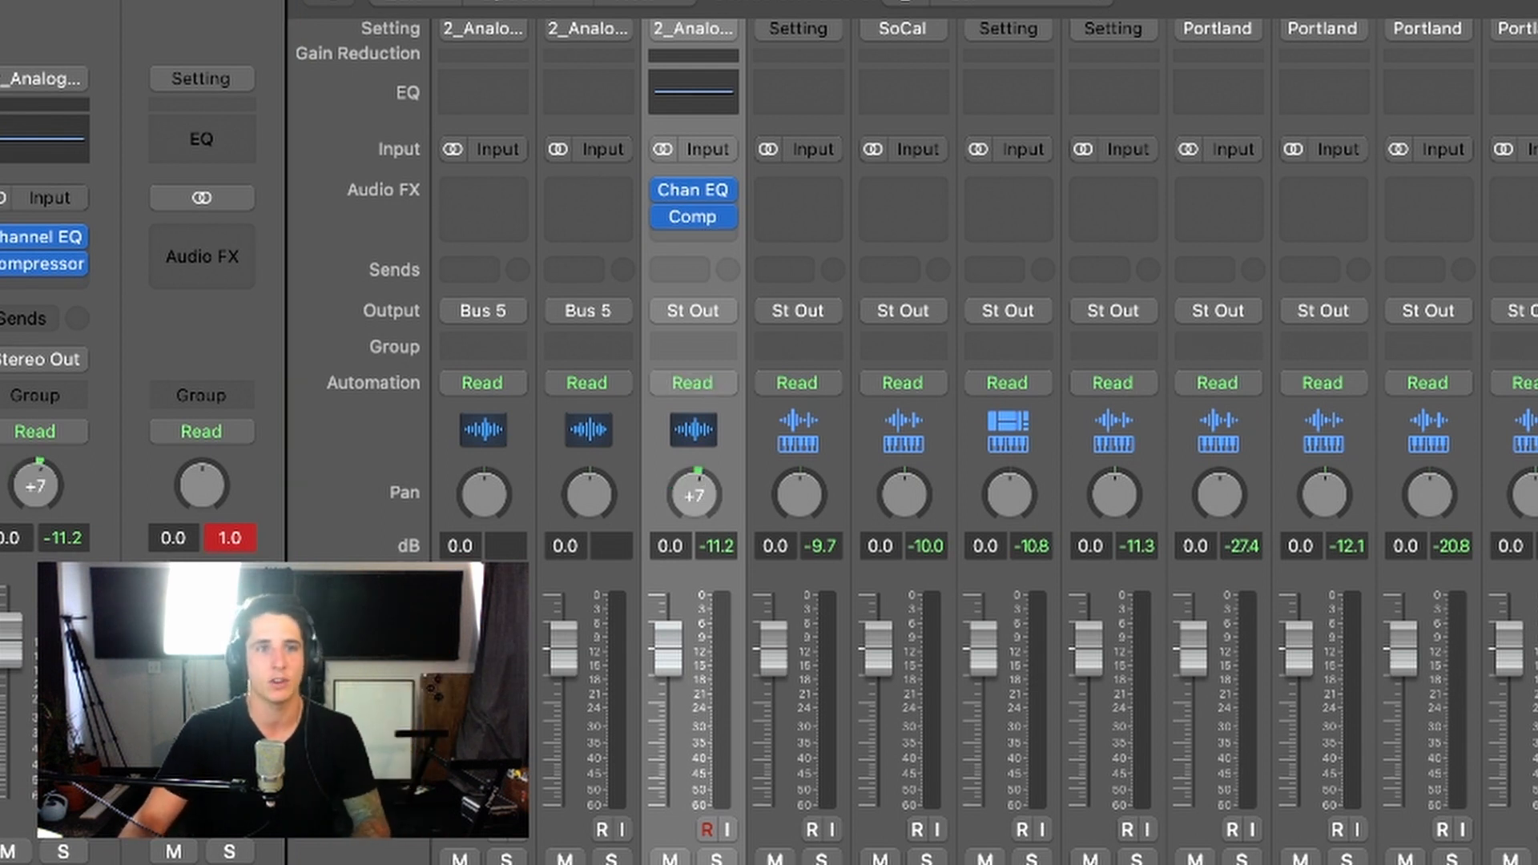
pyautogui.press('s')
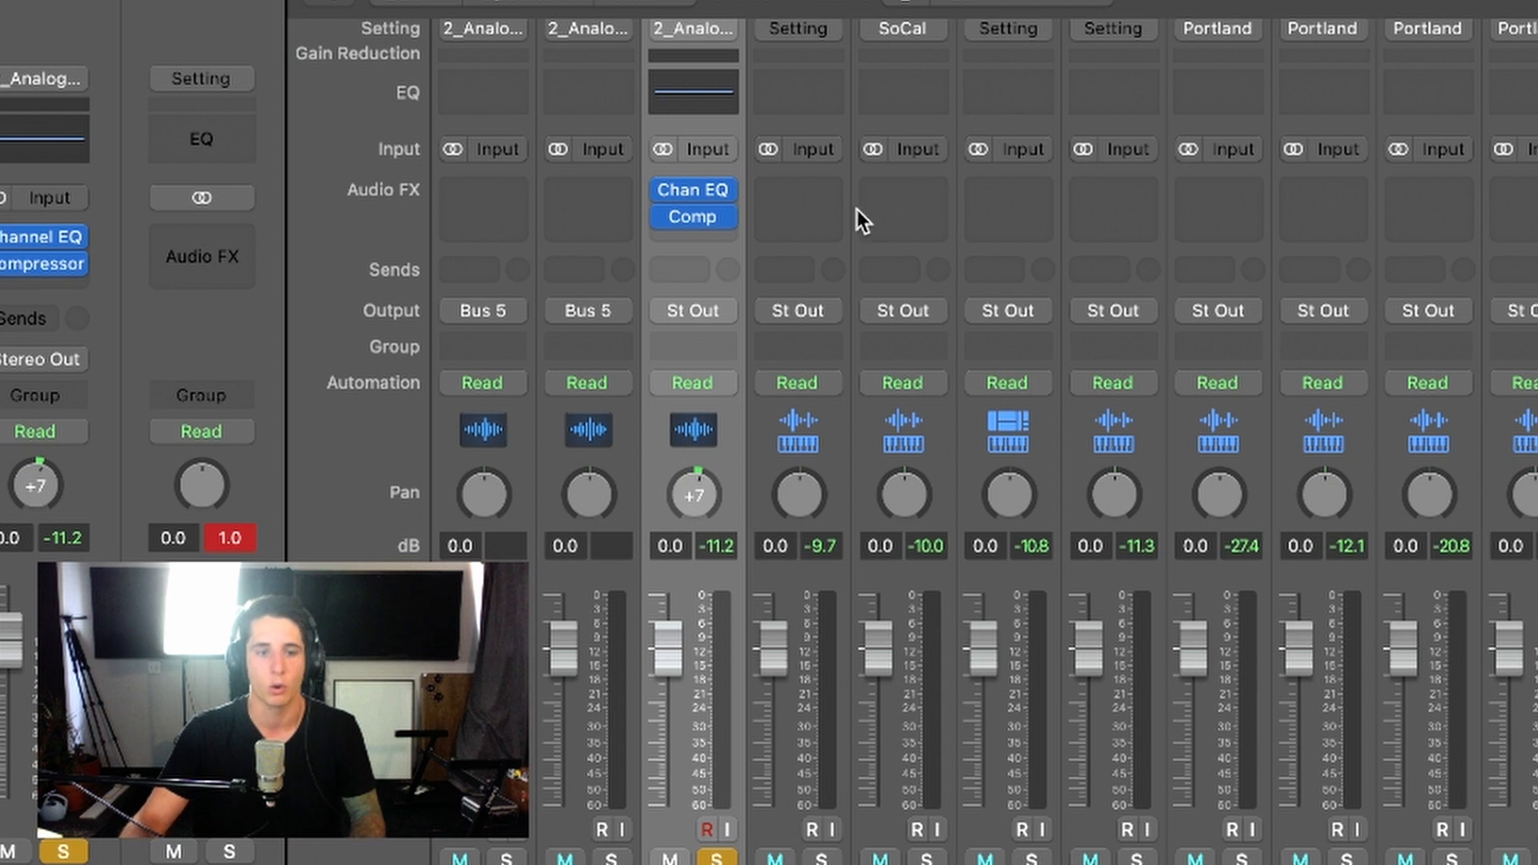
pyautogui.keyDown('alt'); pyautogui.click(699, 486); pyautogui.keyUp('alt')
pyautogui.moveTo(695, 489); pyautogui.dragTo(695, 544)
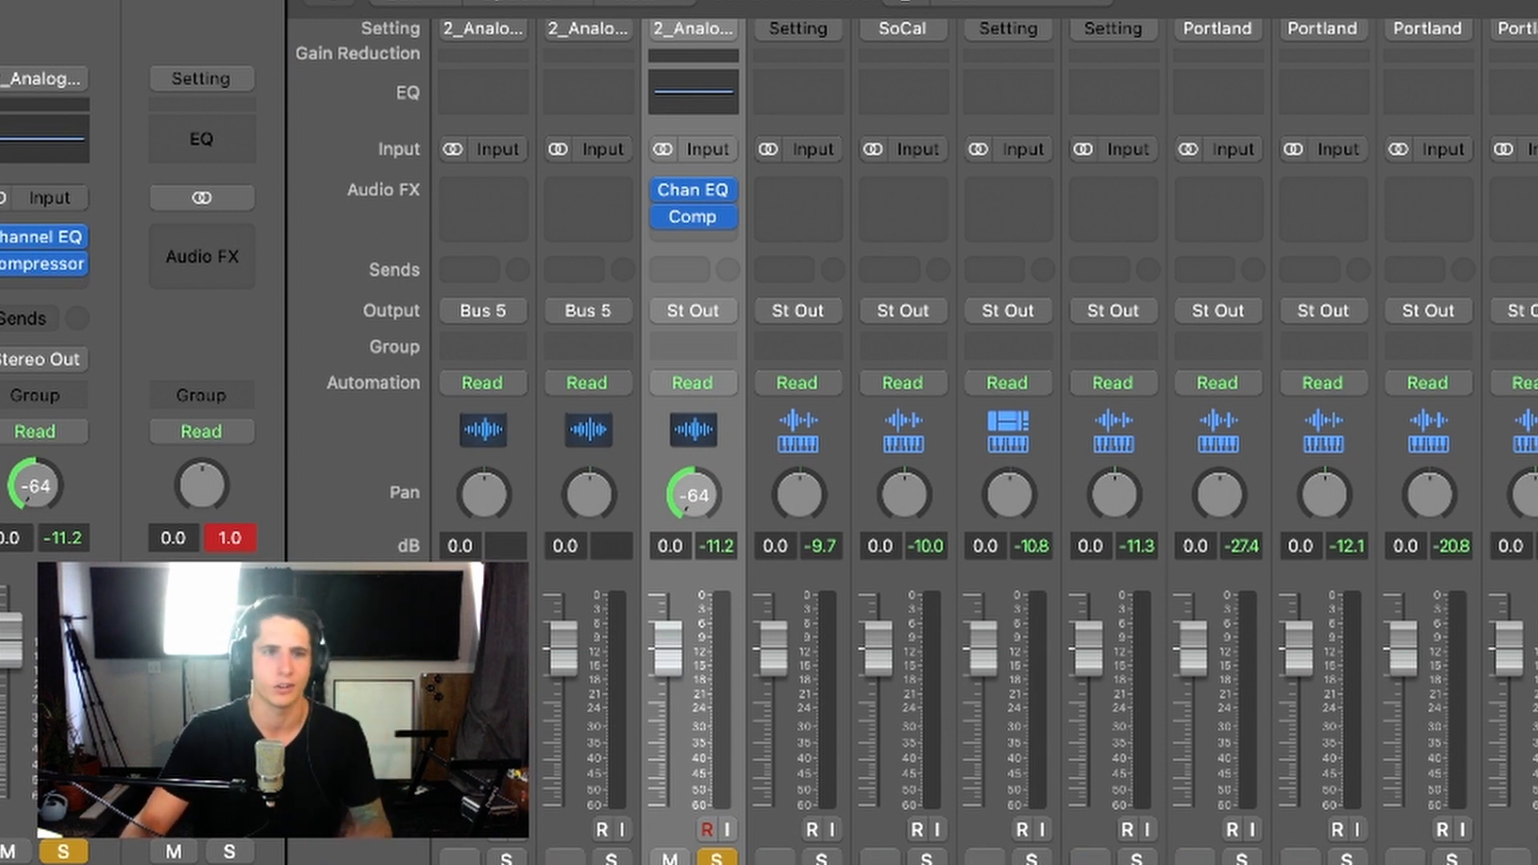
pyautogui.press('space')
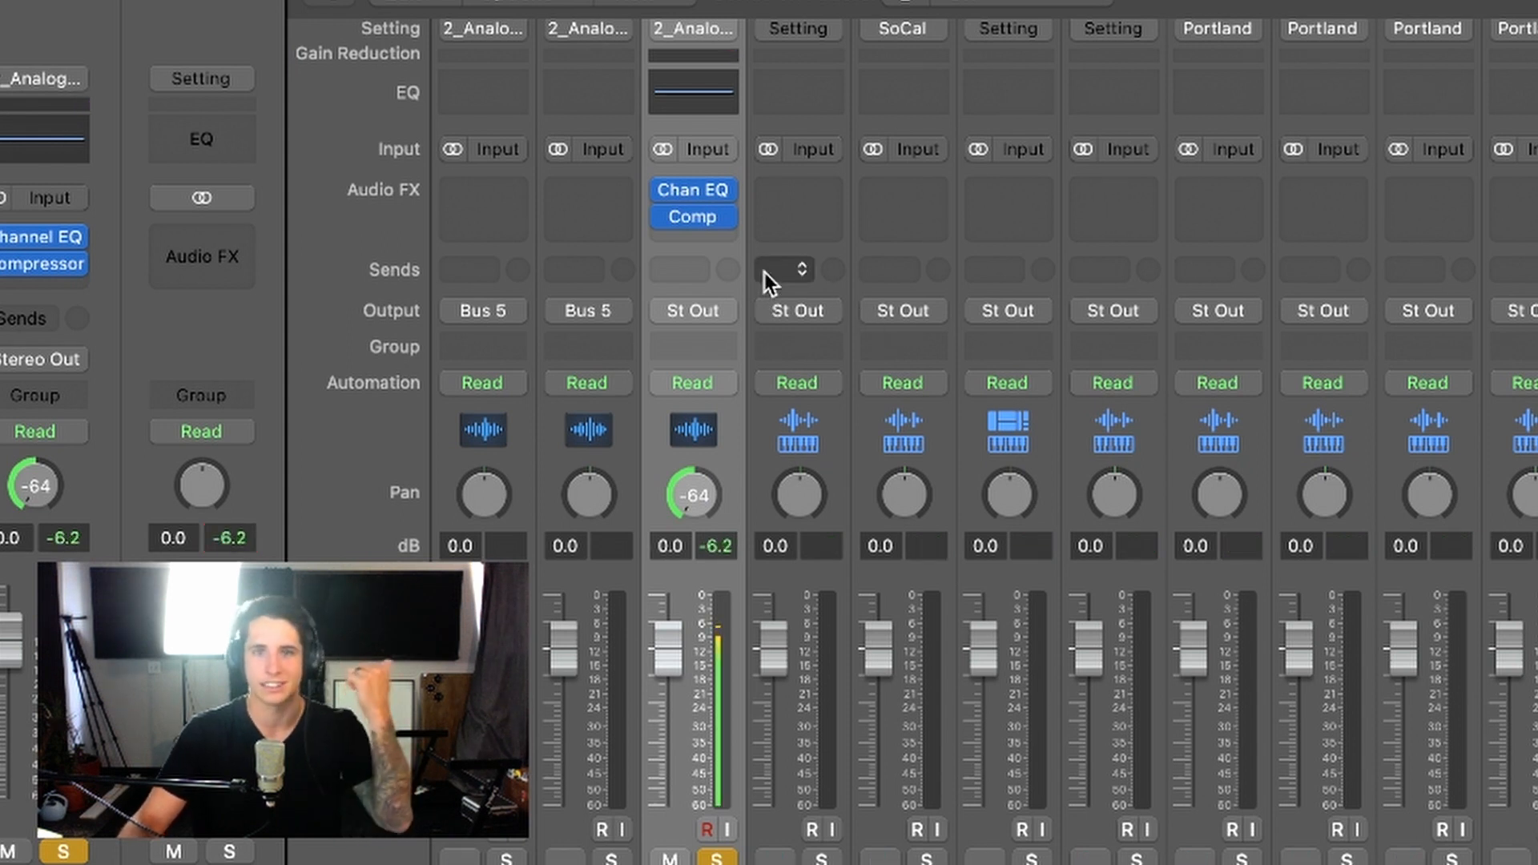
# Audition the Kick channel panned fully right to +63, restoring it to centre and unsoloed.
pyautogui.moveTo(689, 492); pyautogui.dragTo(688, 433)
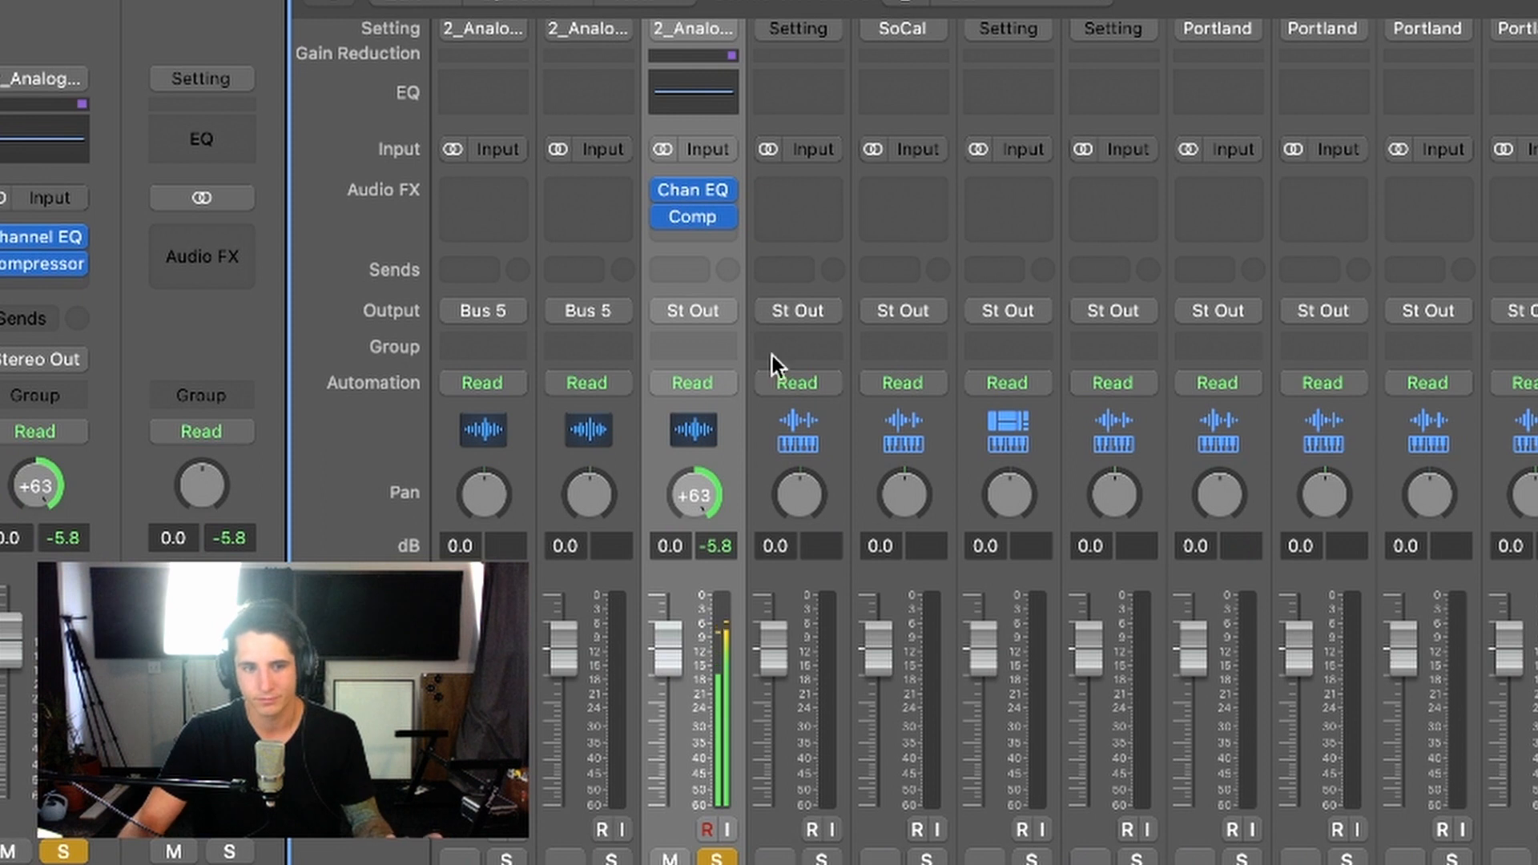
pyautogui.keyDown('alt'); pyautogui.click(695, 491); pyautogui.keyUp('alt')
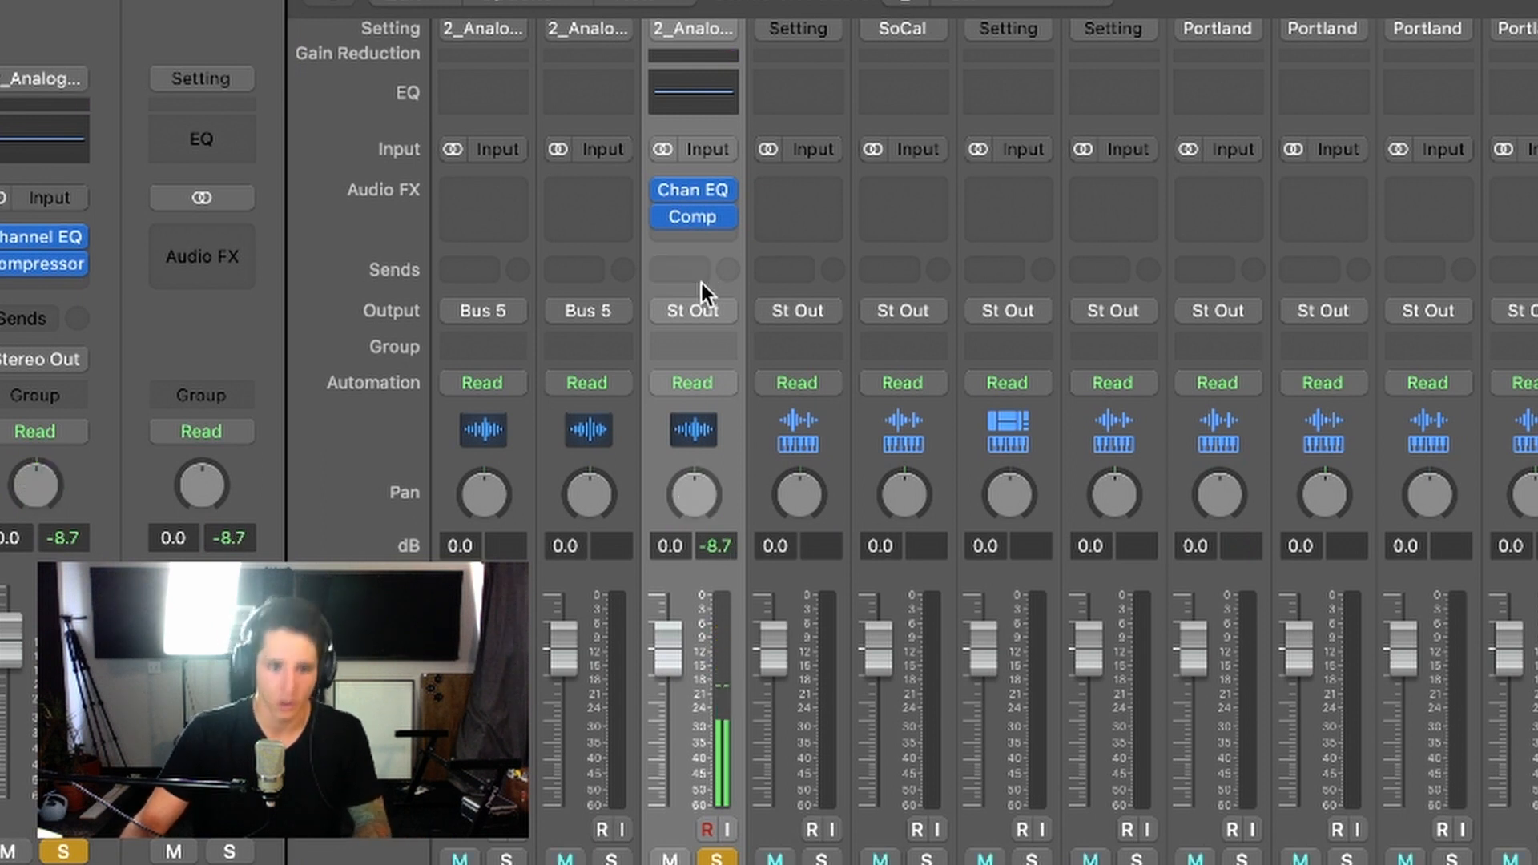
pyautogui.press('s')
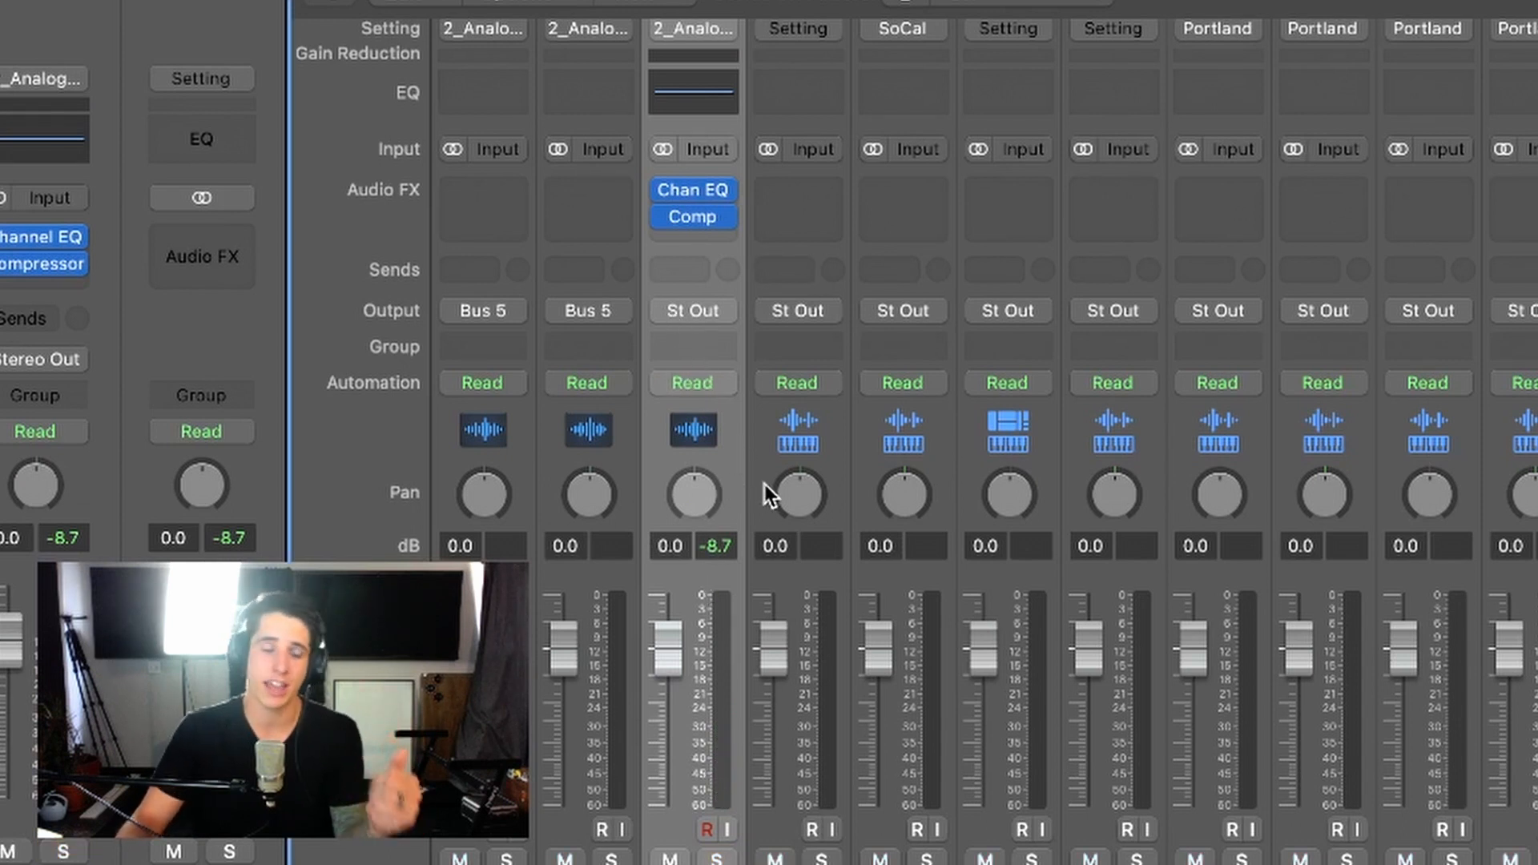
# Lower the Kick channel's volume fader and reset it to 0.0 dB.
pyautogui.moveTo(671, 660); pyautogui.dragTo(666, 694)
pyautogui.keyDown('alt'); pyautogui.click(666, 694); pyautogui.keyUp('alt')
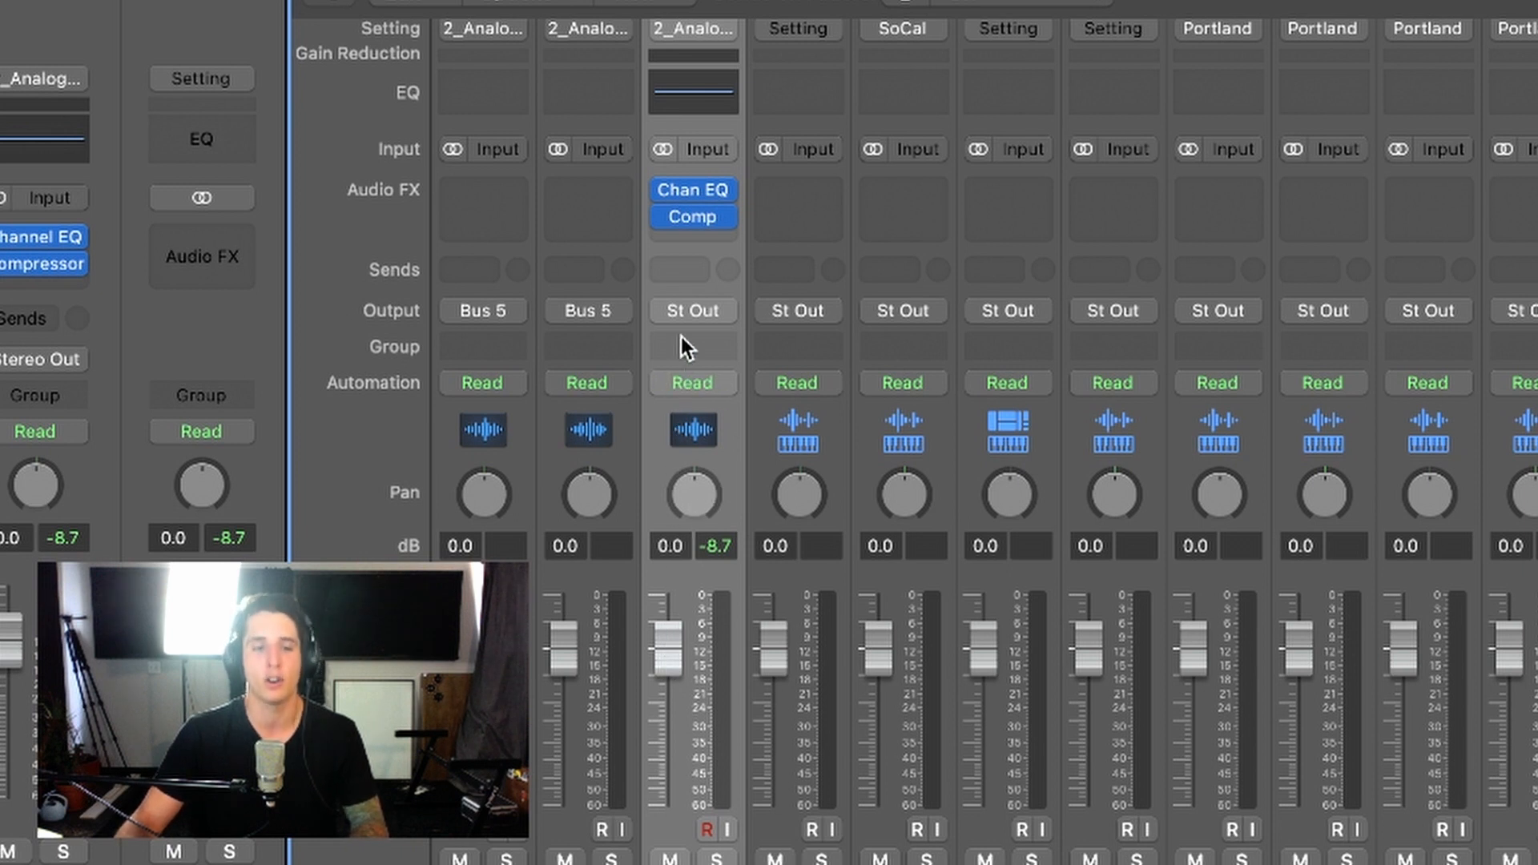
# Examine the bus choices for the Kick channel's send and the available choices for its output routing.
pyautogui.click(683, 271)
pyautogui.moveTo(838, 332)
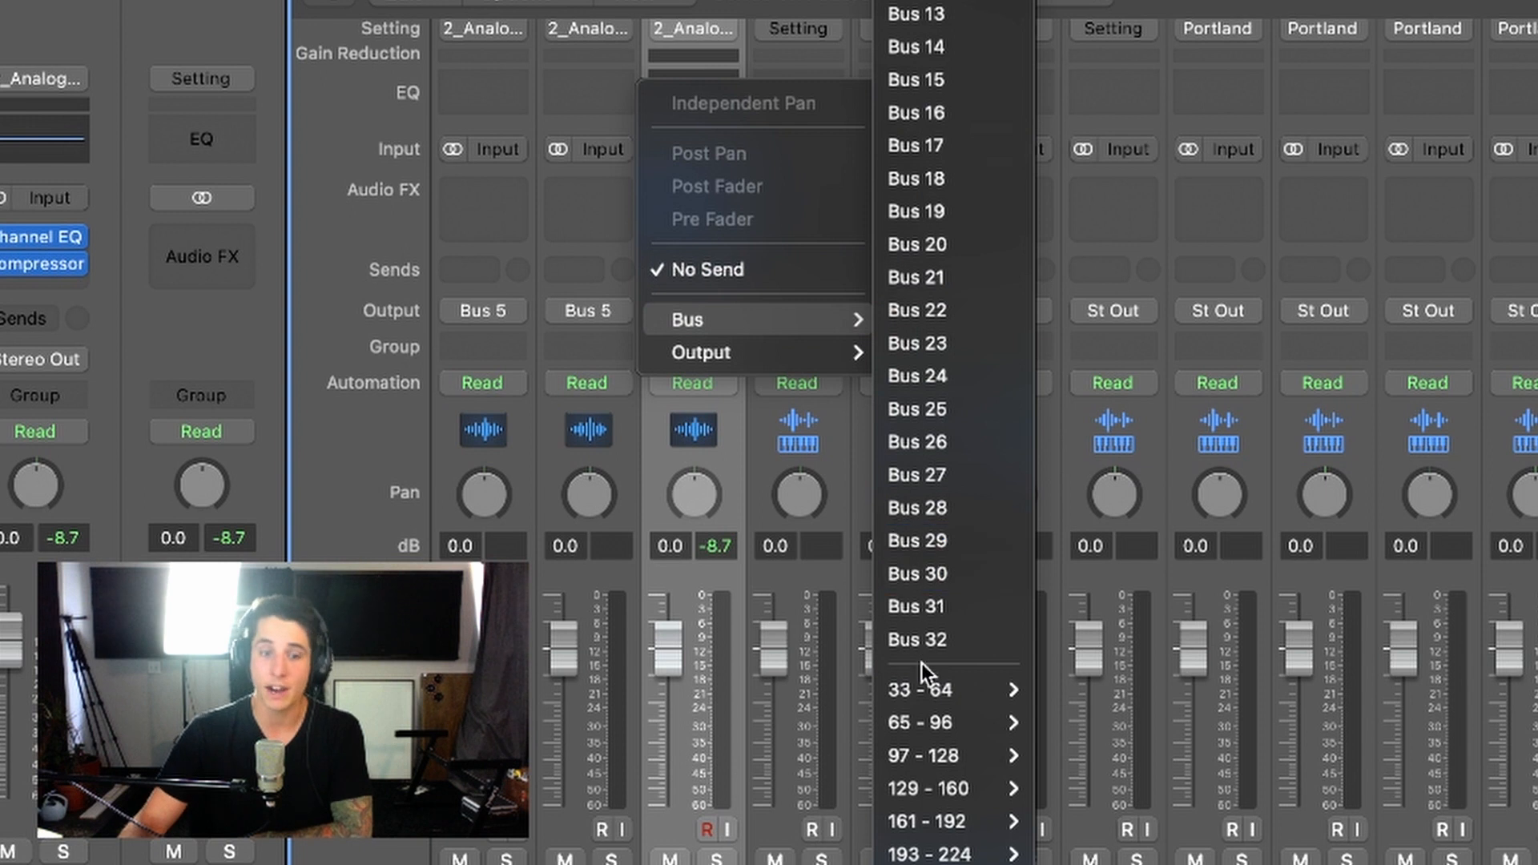
pyautogui.click(1059, 107)
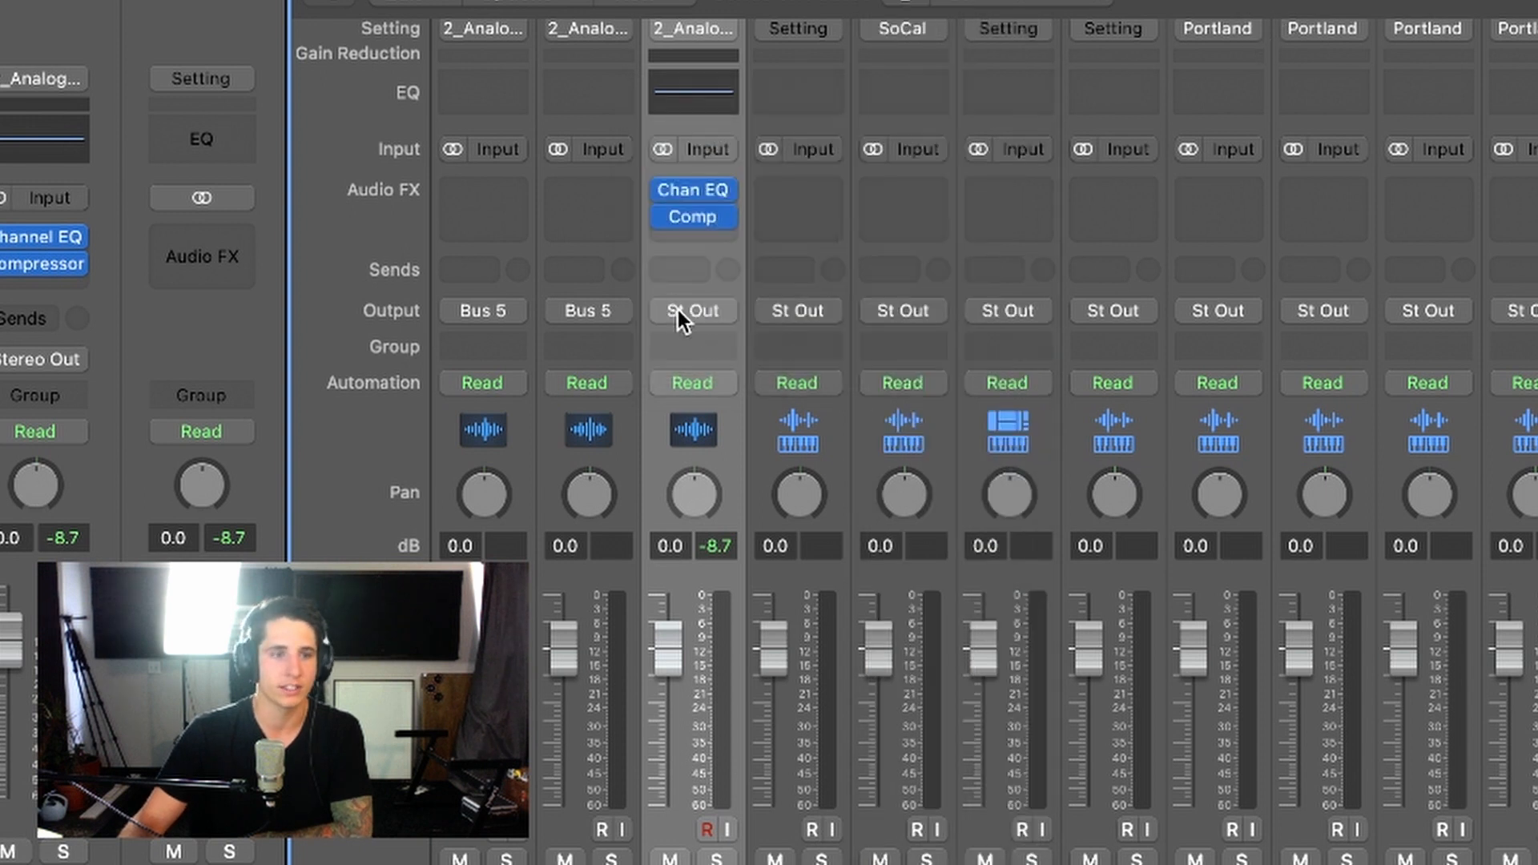
pyautogui.click(678, 309)
pyautogui.moveTo(778, 459)
pyautogui.moveTo(793, 412)
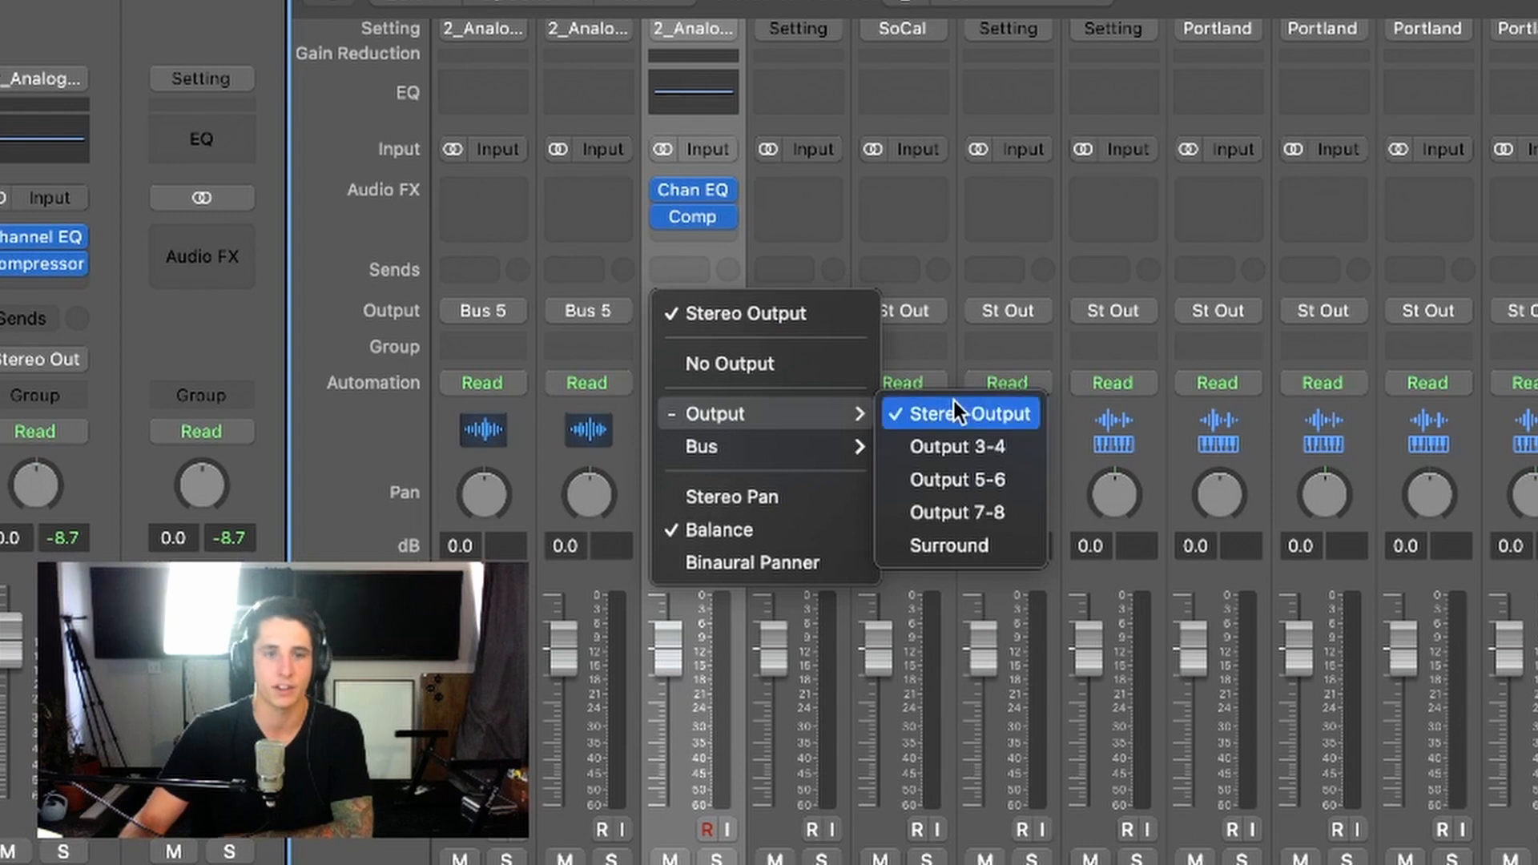
pyautogui.click(723, 258)
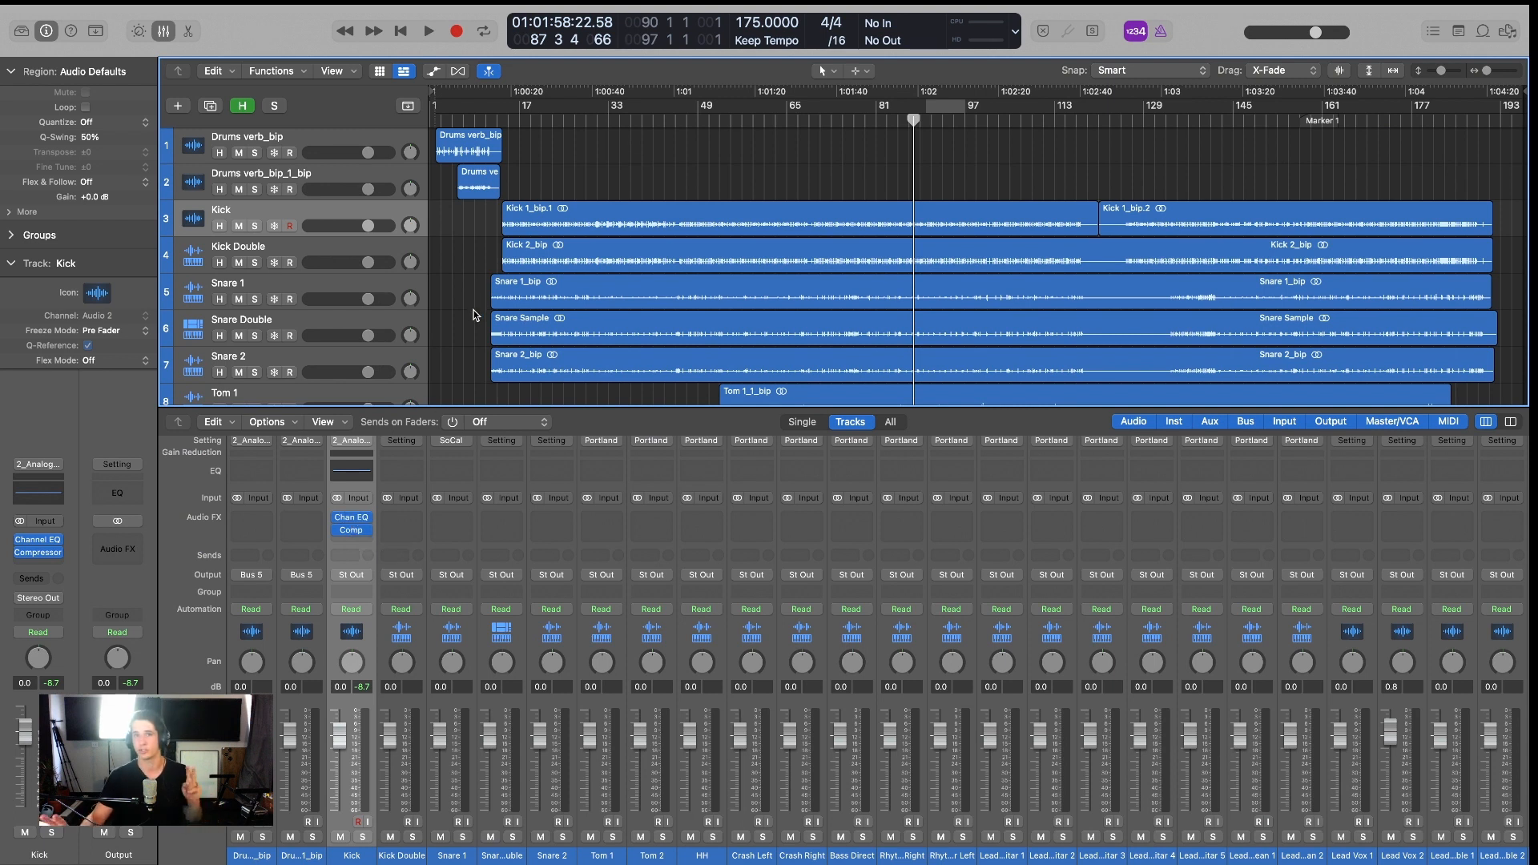
# Open the Kick track's Channel EQ and boost its 100 Hz peak band by +7.0 dB at 9650 Hz.
pyautogui.click(351, 516)
pyautogui.moveTo(873, 202); pyautogui.dragTo(1037, 344)
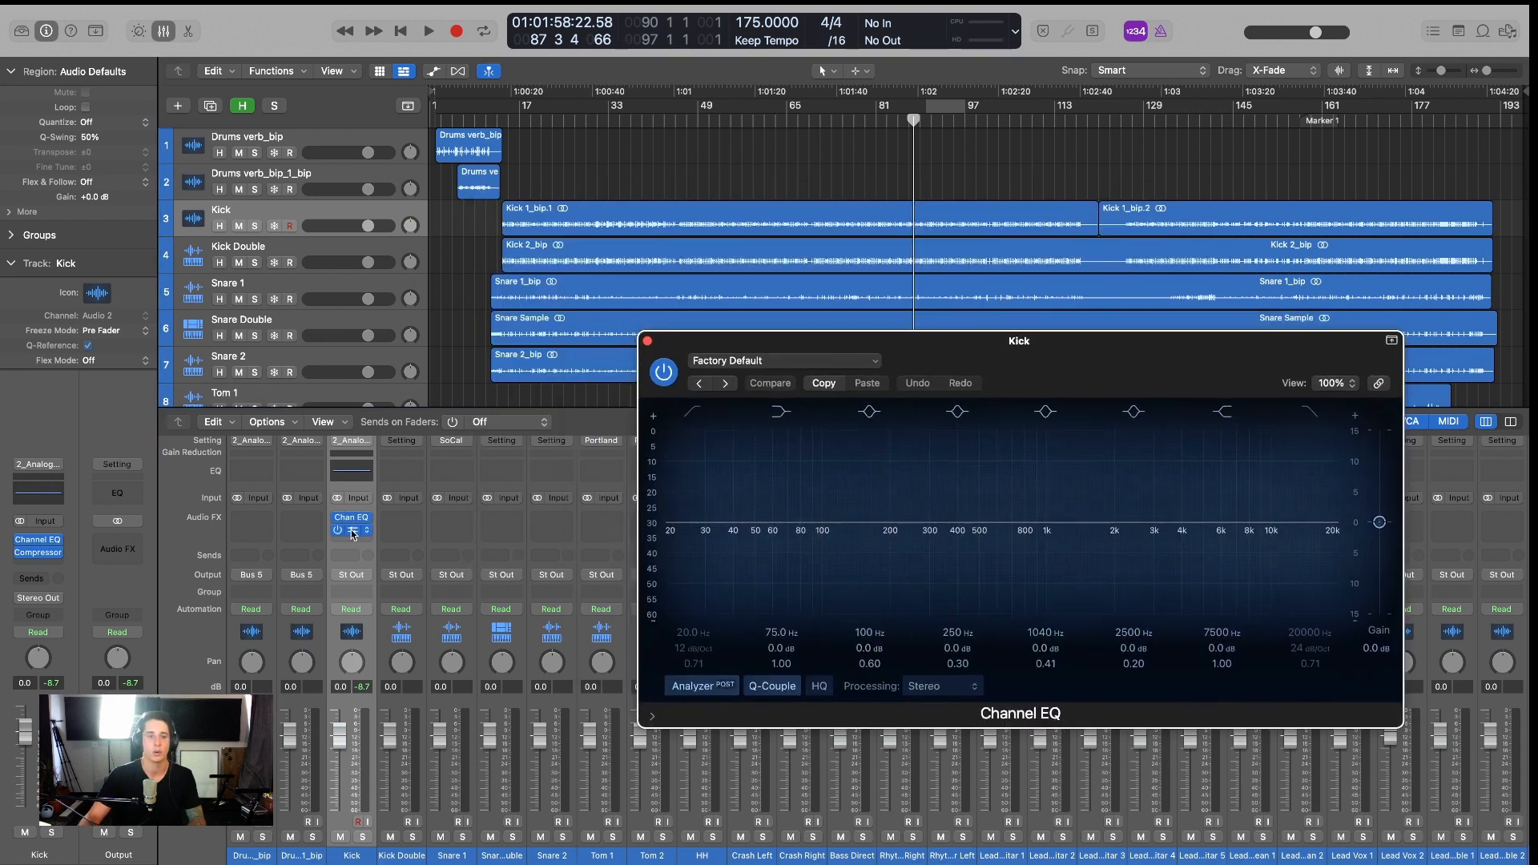
pyautogui.moveTo(1187, 365); pyautogui.dragTo(1000, 418)
pyautogui.moveTo(636, 577); pyautogui.dragTo(1082, 530)
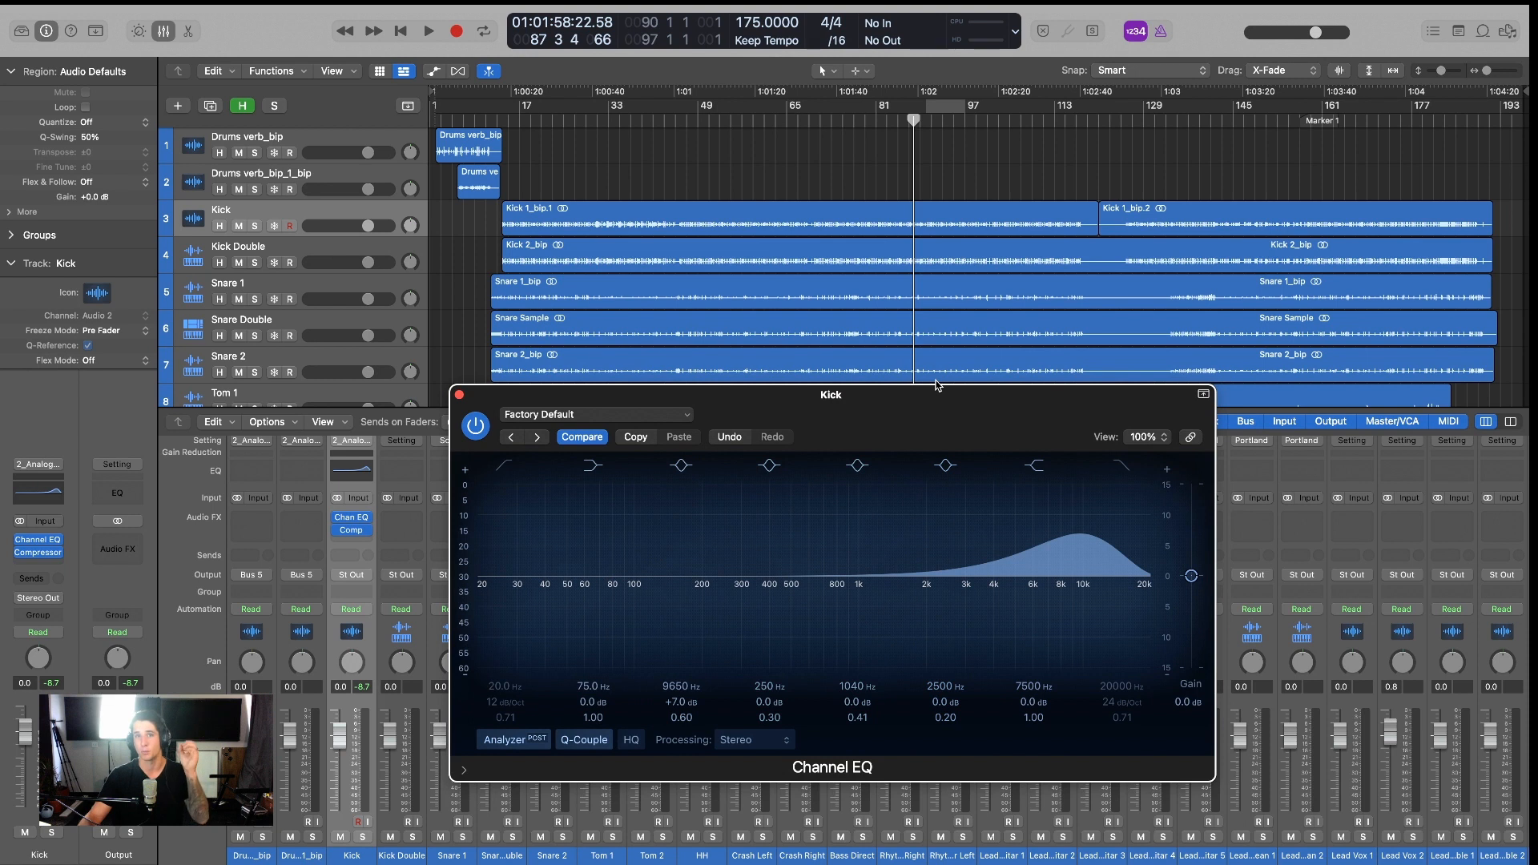
# Set the boosted EQ band to 0.0 dB at 56 Hz and the 1040 Hz band to +0.1 dB at 995 Hz.
pyautogui.moveTo(1081, 533); pyautogui.dragTo(577, 576)
pyautogui.moveTo(914, 396); pyautogui.dragTo(903, 350)
pyautogui.moveTo(850, 526)
pyautogui.mouseDown()
pyautogui.moveTo(849, 463)
pyautogui.moveTo(846, 569)
pyautogui.moveTo(850, 480)
pyautogui.moveTo(848, 539)
pyautogui.mouseUp()
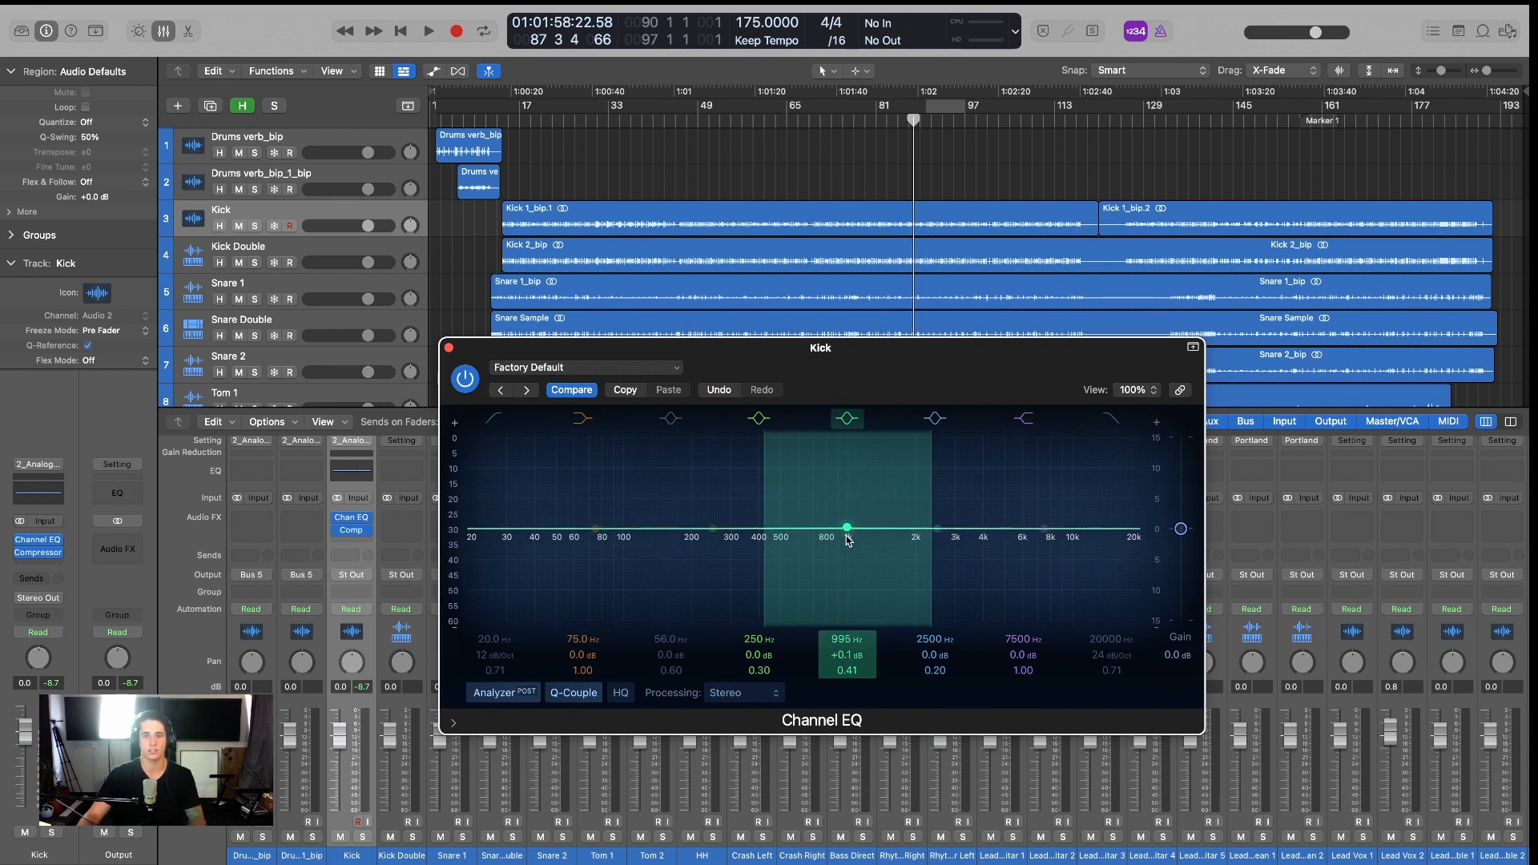
# Close the Kick's Channel EQ, go to the Lead Vox 1 track and extend the cycle range's end to bar 101.
pyautogui.click(449, 347)
pyautogui.scroll(-10, 513, 304)
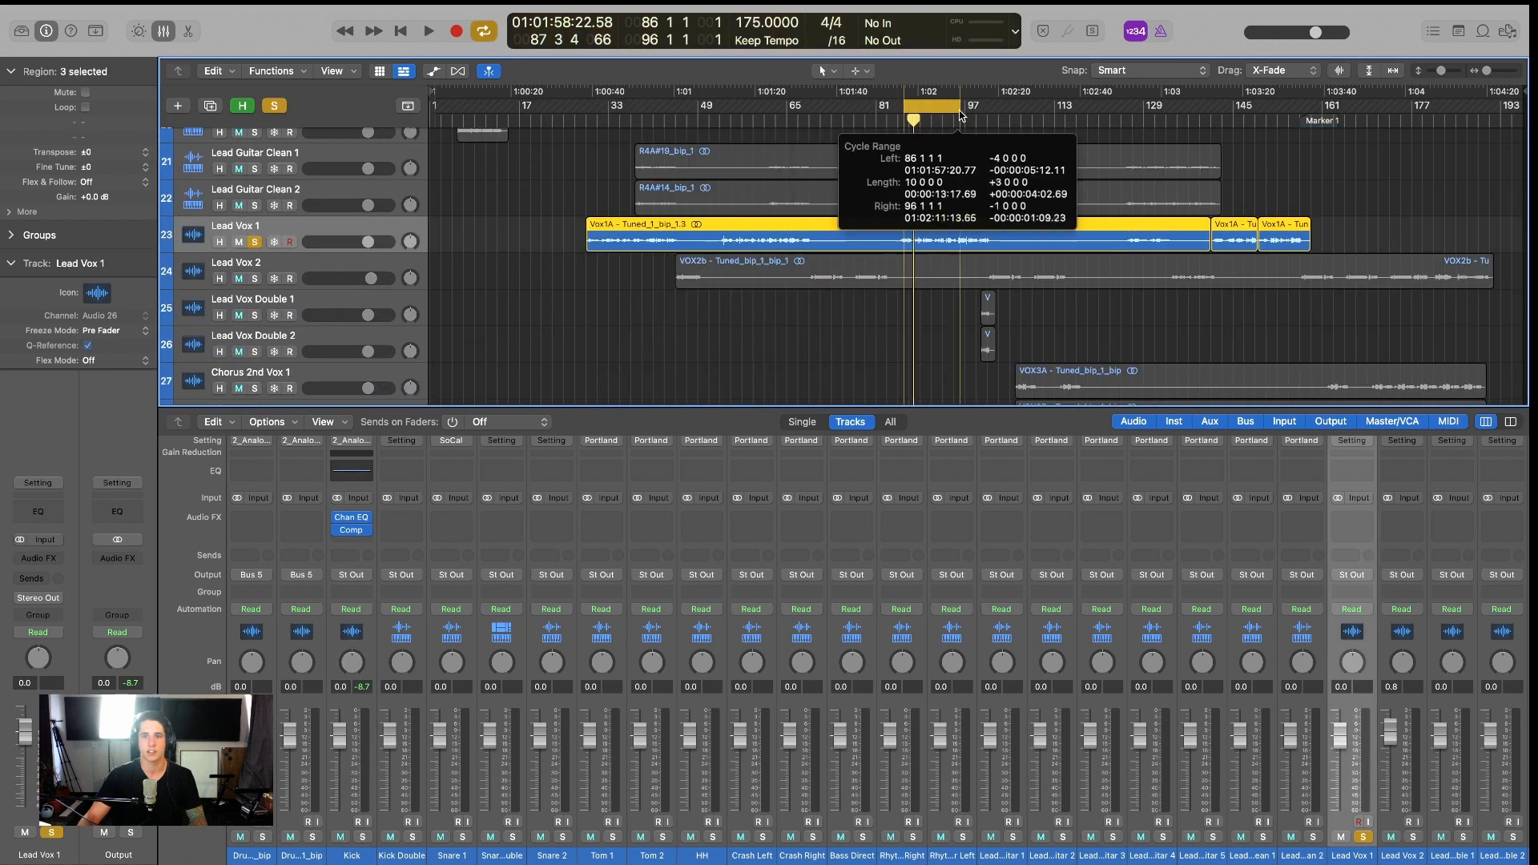
pyautogui.moveTo(960, 106); pyautogui.dragTo(988, 106)
# Play the soloed Lead Vox 1 and set its Channel EQ peak bands to +0.1 dB at 194 Hz and -0.1 dB at 8950 Hz.
pyautogui.moveTo(849, 309); pyautogui.dragTo(881, 369)
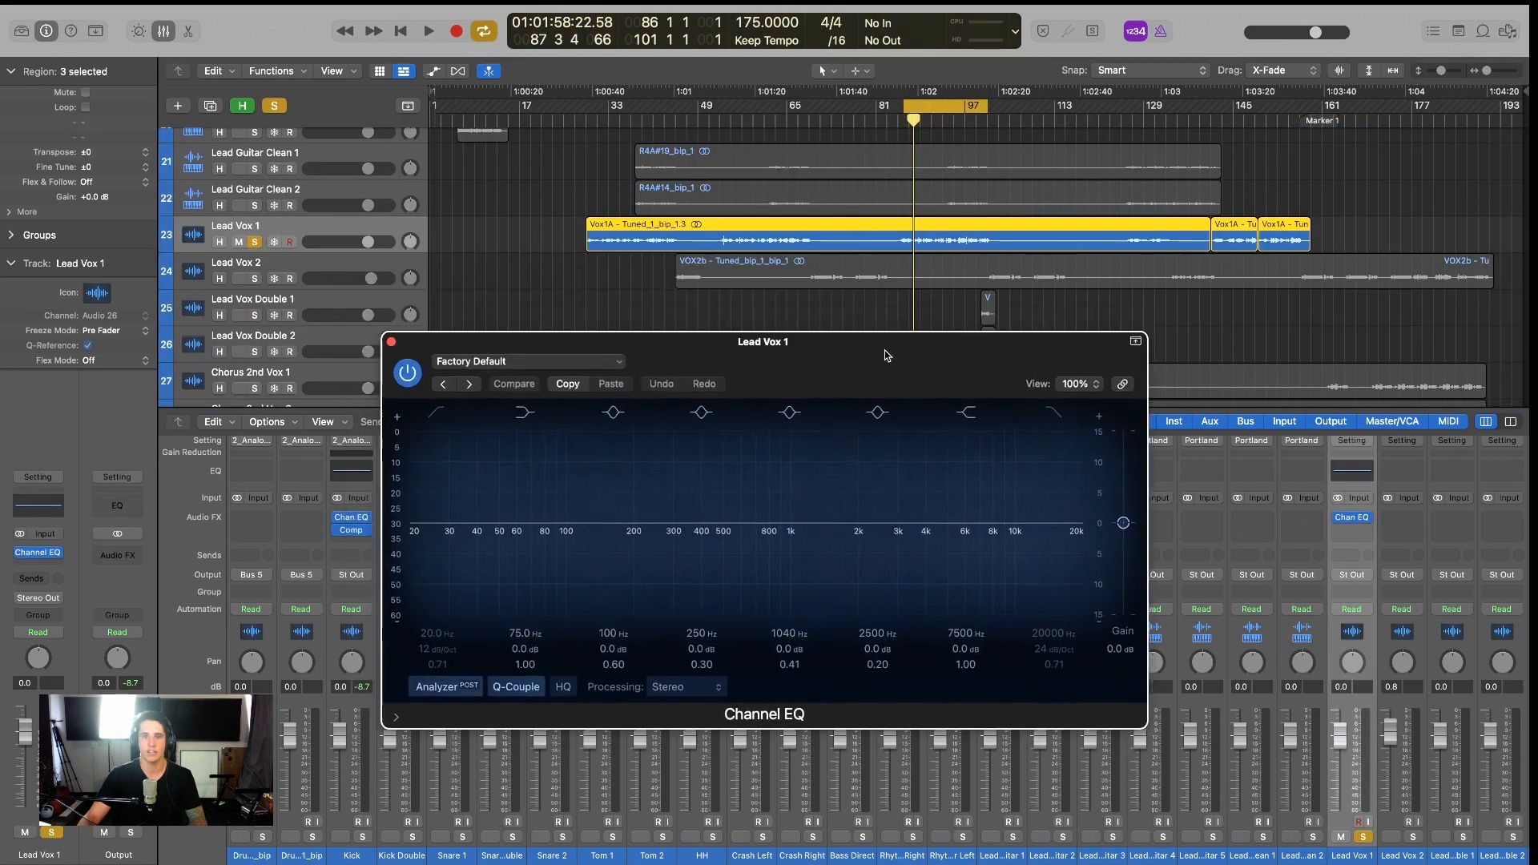
pyautogui.moveTo(979, 506)
pyautogui.mouseDown()
pyautogui.moveTo(935, 535)
pyautogui.moveTo(875, 544)
pyautogui.moveTo(913, 495)
pyautogui.moveTo(975, 511)
pyautogui.mouseUp()
pyautogui.moveTo(984, 506); pyautogui.dragTo(988, 570)
pyautogui.press('space')
pyautogui.click(780, 569)
pyautogui.moveTo(780, 571); pyautogui.dragTo(617, 567)
pyautogui.click(785, 365)
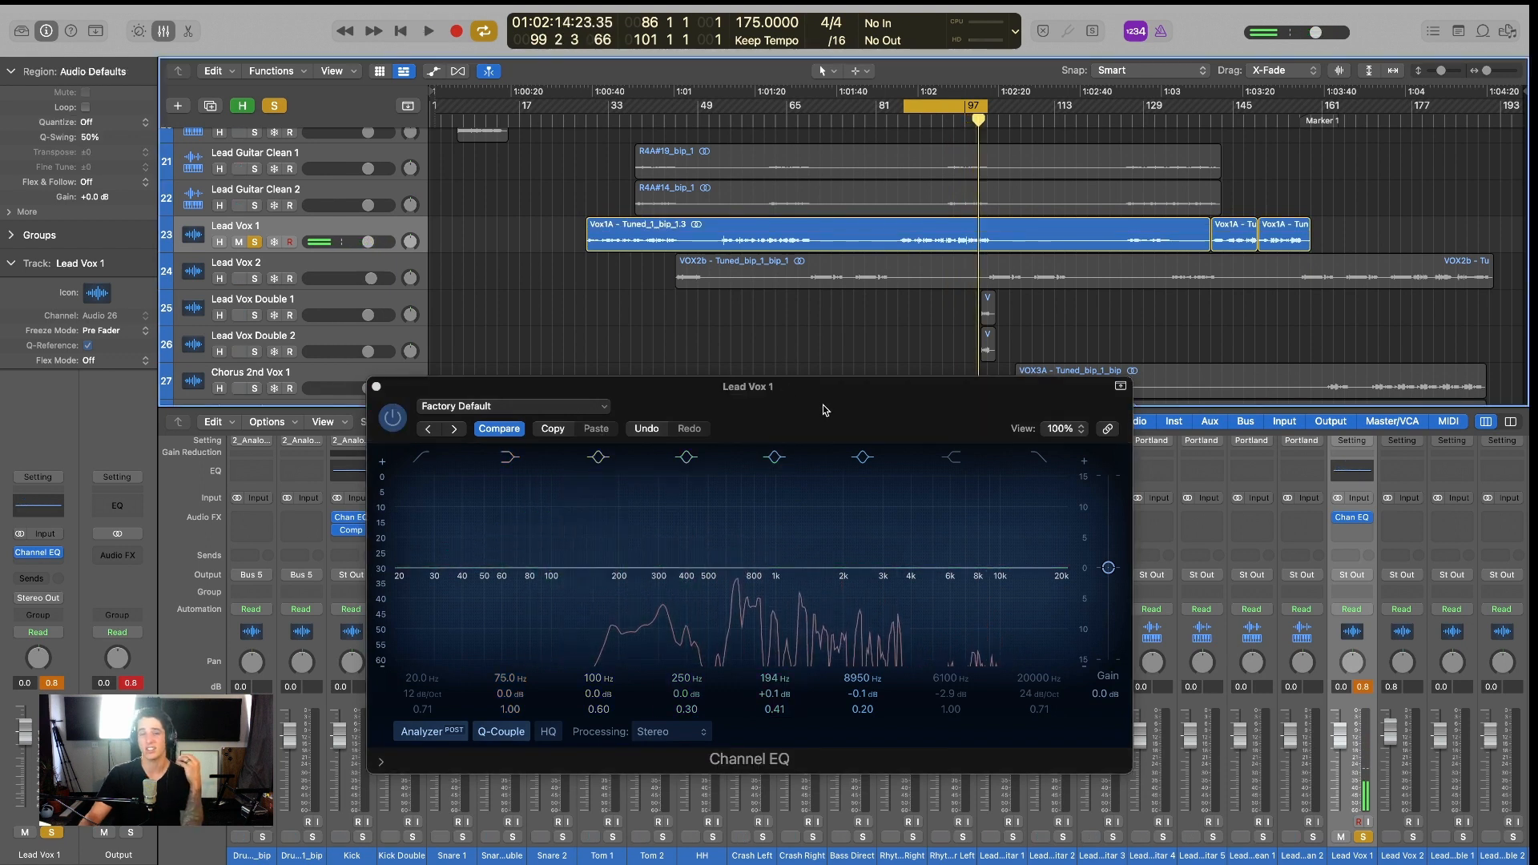
pyautogui.moveTo(822, 405); pyautogui.dragTo(831, 401)
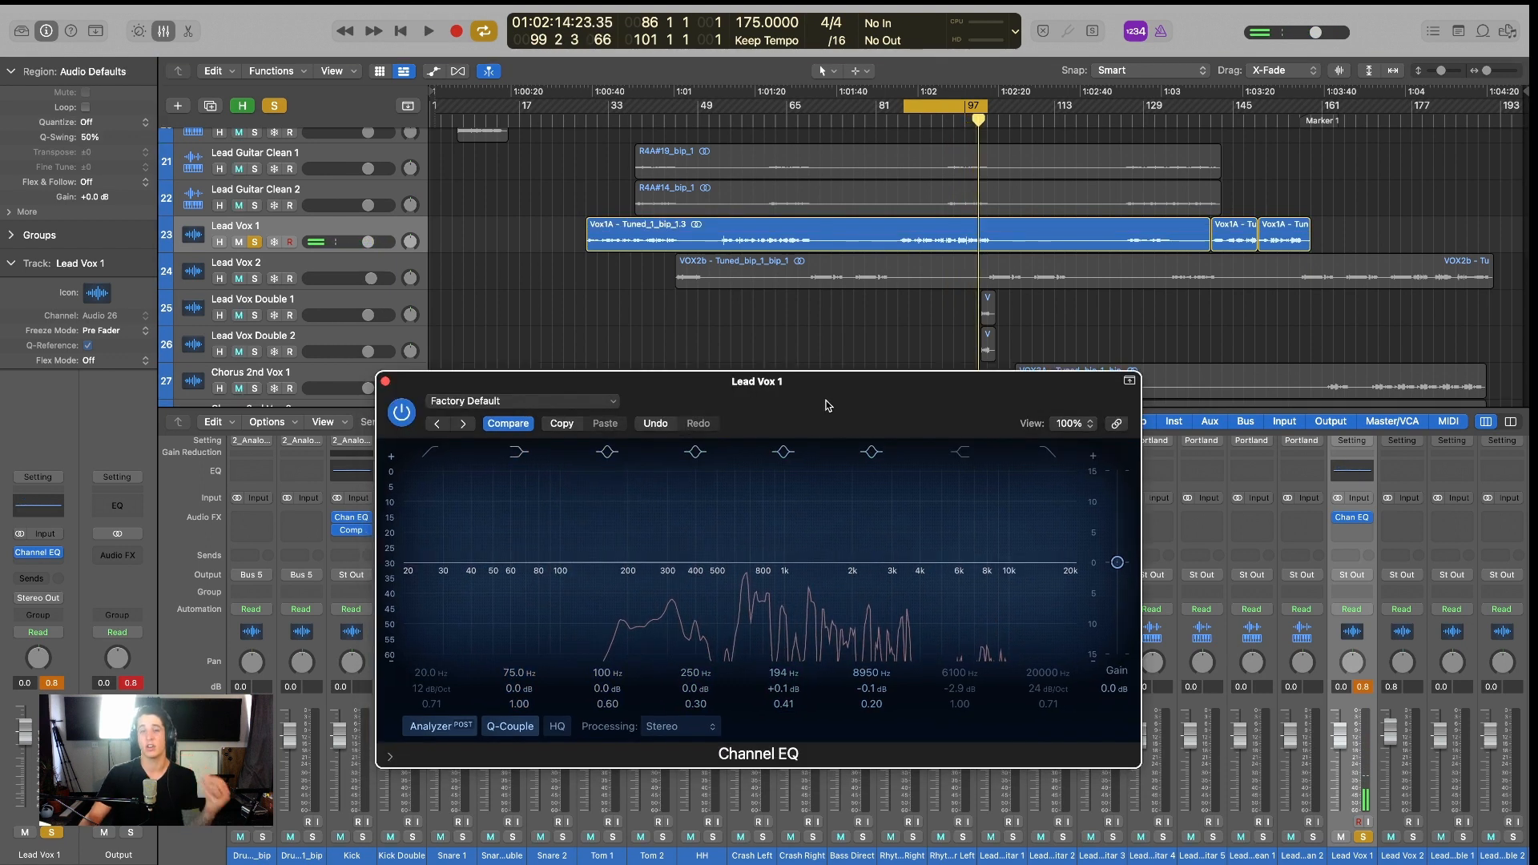
# Close the Lead Vox 1 Channel EQ and unsolo the Lead Vox 1 track.
pyautogui.click(385, 382)
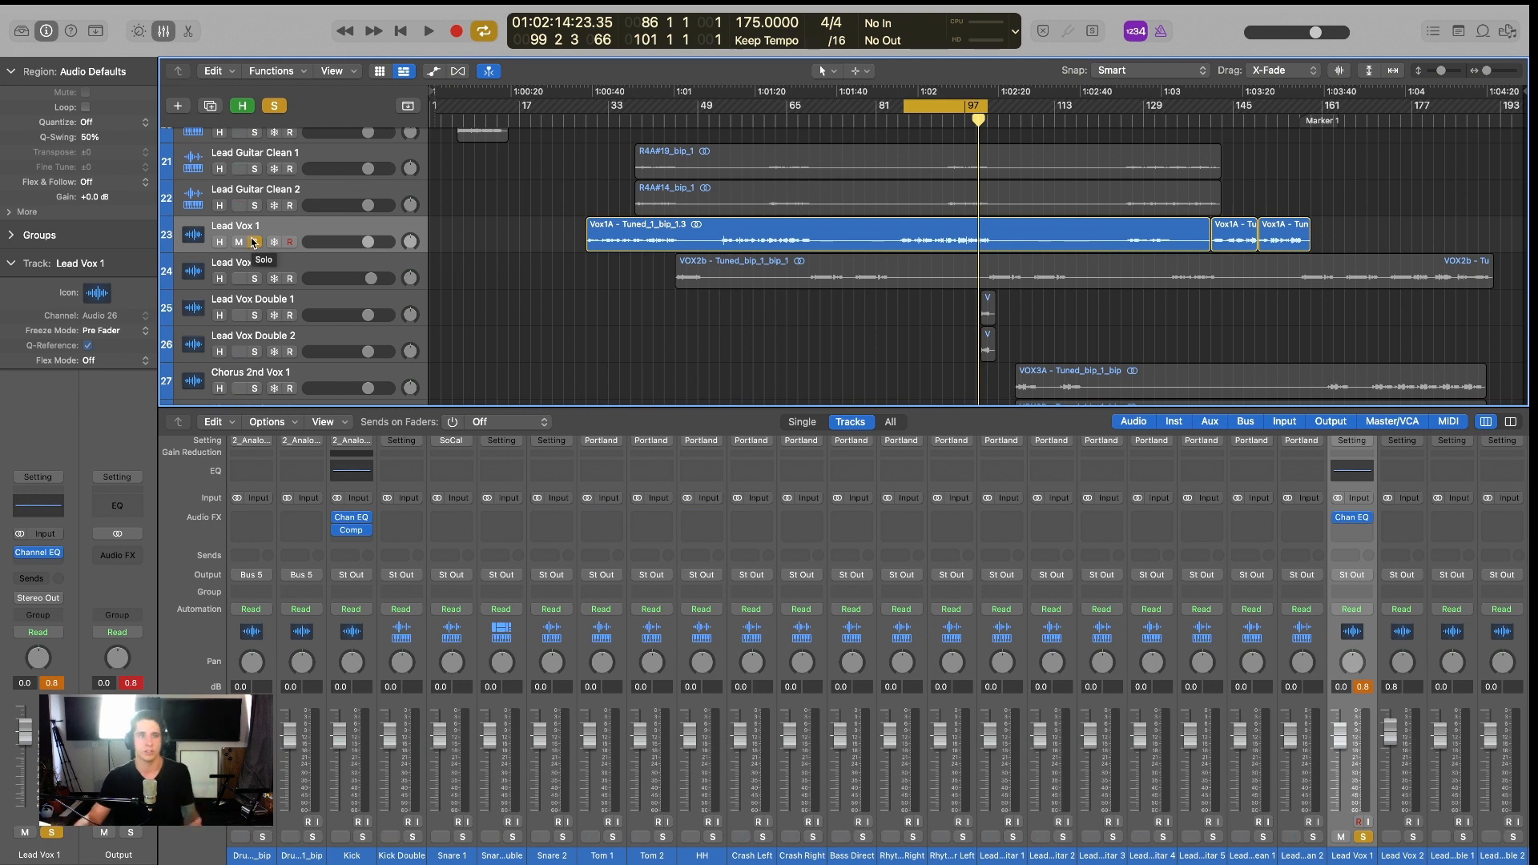
pyautogui.press('s')
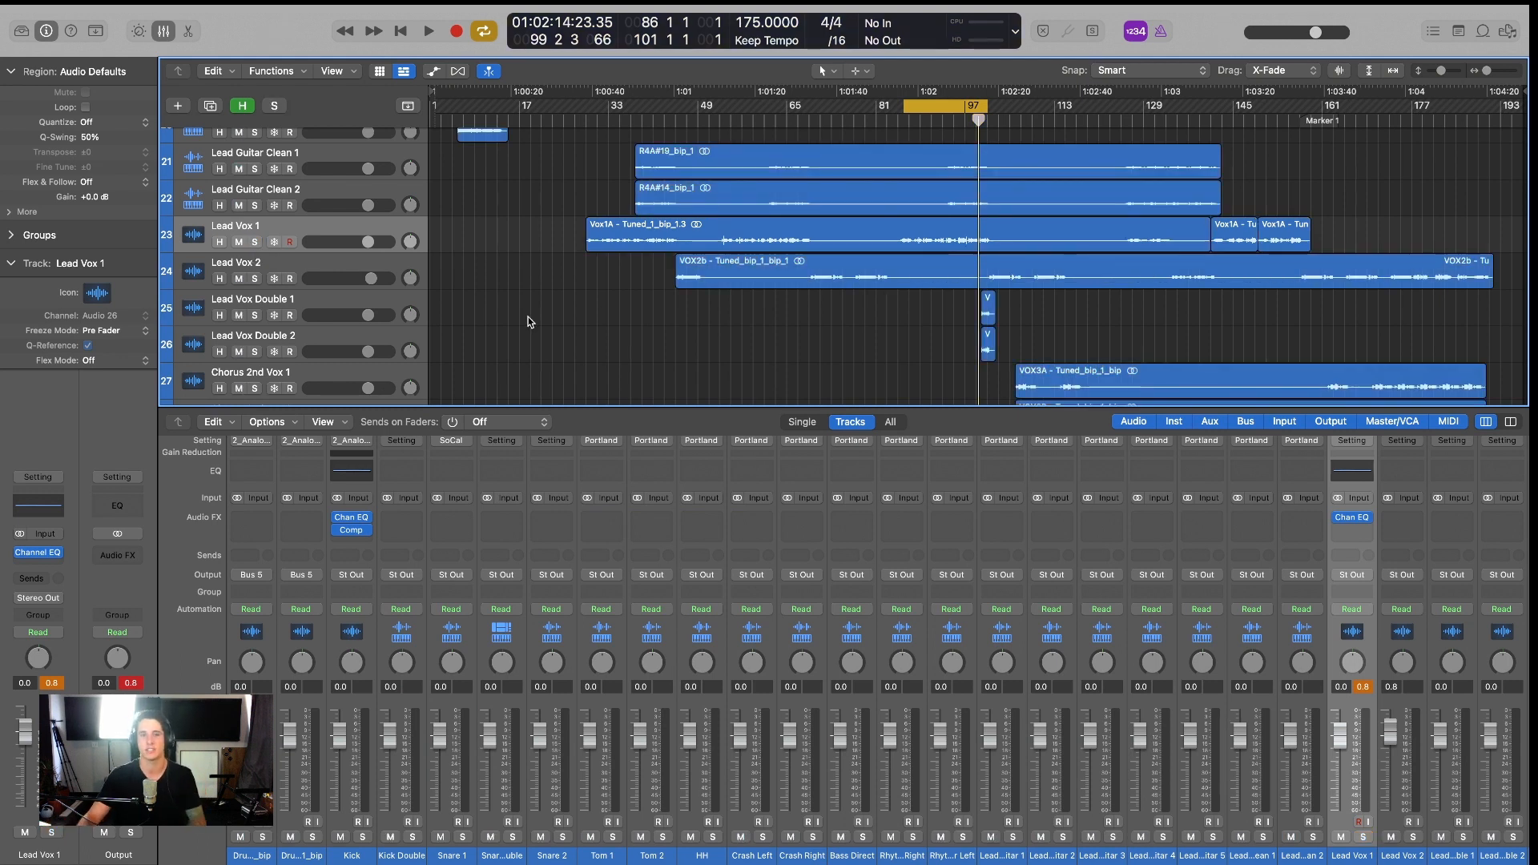
pyautogui.scroll(2, 699, 311)
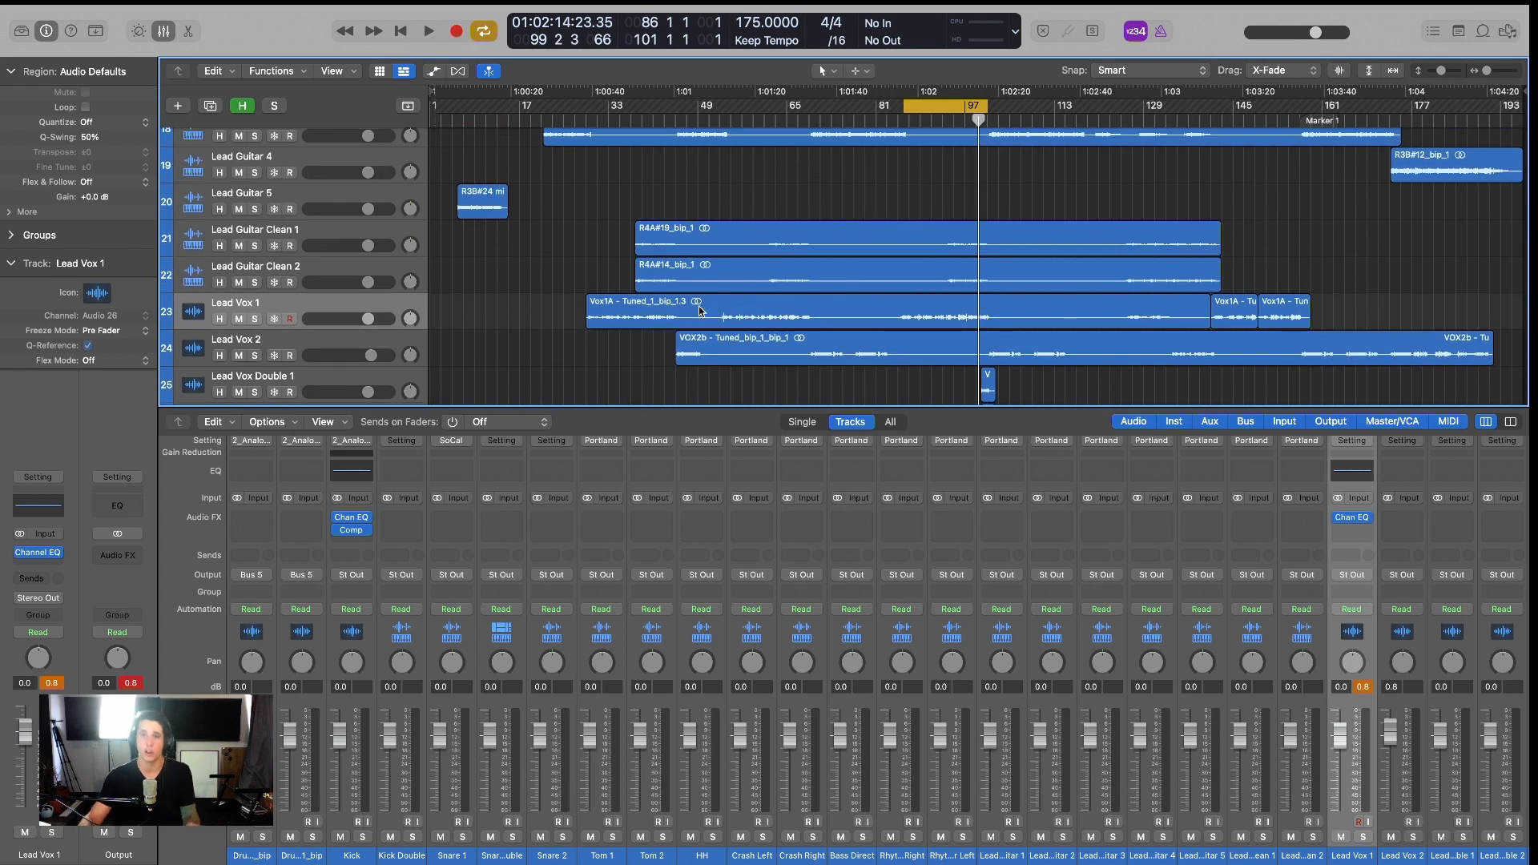